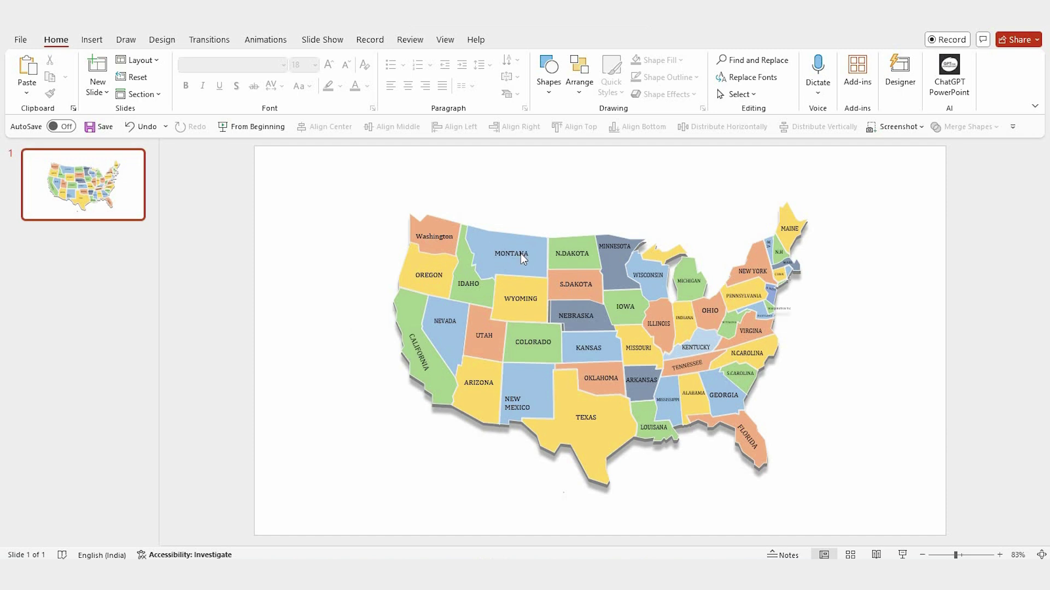
- Draw a circle about 0.38 inch across on Texas, just below the state name
click(549, 91)
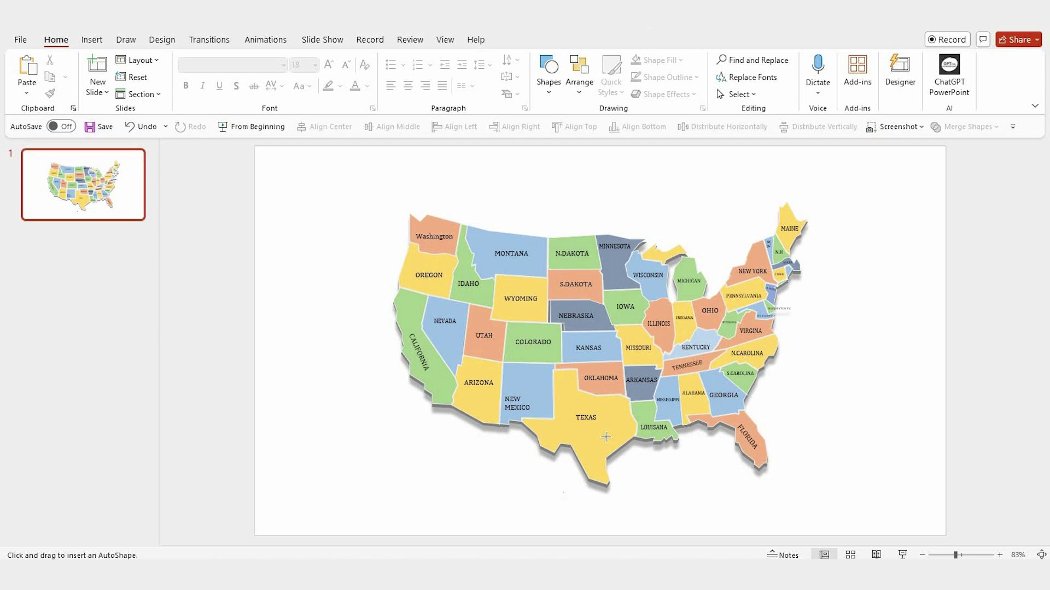
scroll(605, 437, up, 4)
mouse_move(593, 427)
mouse_down()
mouse_move(608, 438)
mouse_move(583, 417)
mouse_up()
- Fill the Texas circle with dark red and remove its outline
click(377, 60)
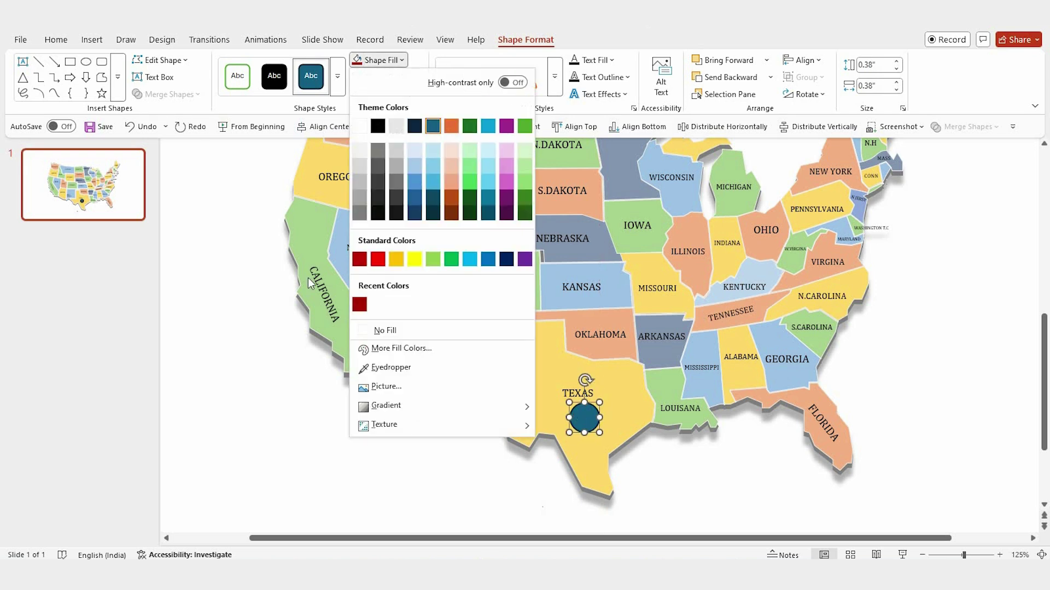
click(359, 304)
click(385, 77)
click(377, 347)
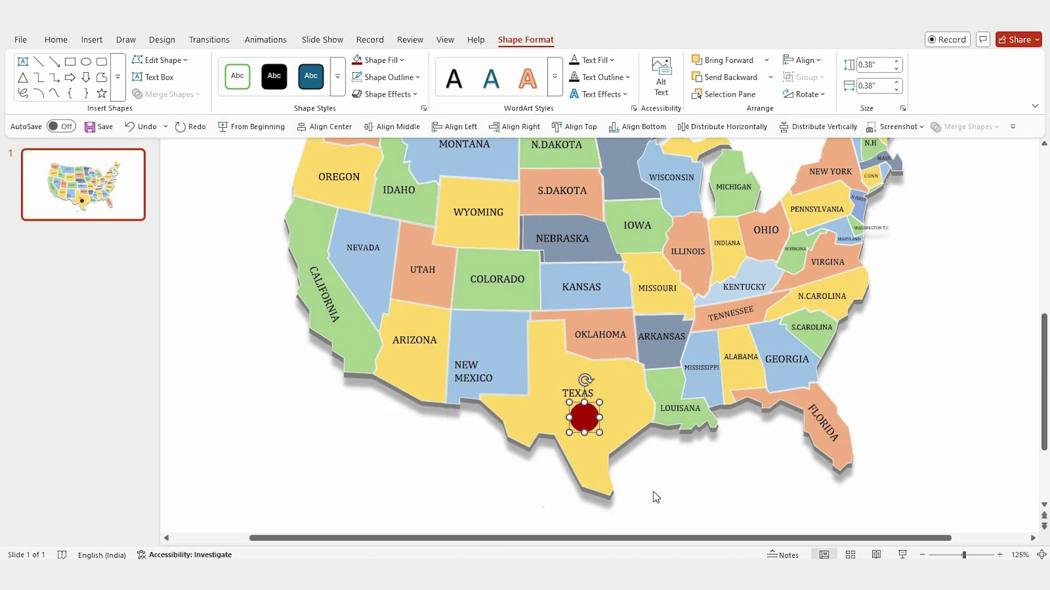
- Place copies of the red circle on New Mexico, Illinois, North Dakota and Oregon, making the last three smaller
drag(583, 418, 695, 265)
drag(696, 318, 361, 206)
ctrl+drag(593, 471, 505, 402)
click(622, 411)
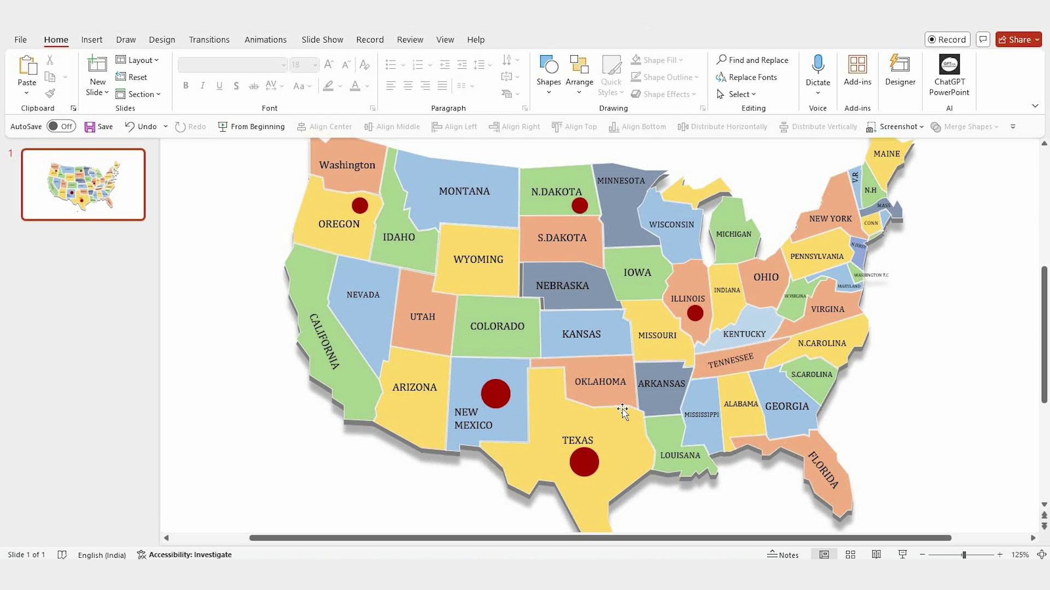
- Connect the Texas and Illinois circles with a straight line, rotating the Texas circle to adjust the line's end
click(548, 77)
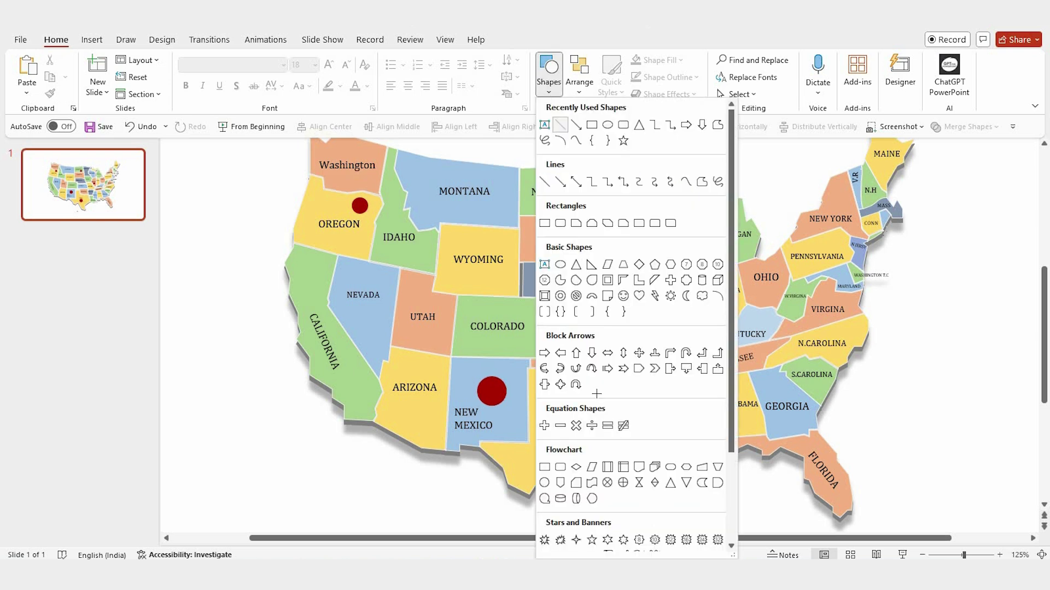
click(560, 123)
drag(580, 448, 689, 320)
click(583, 471)
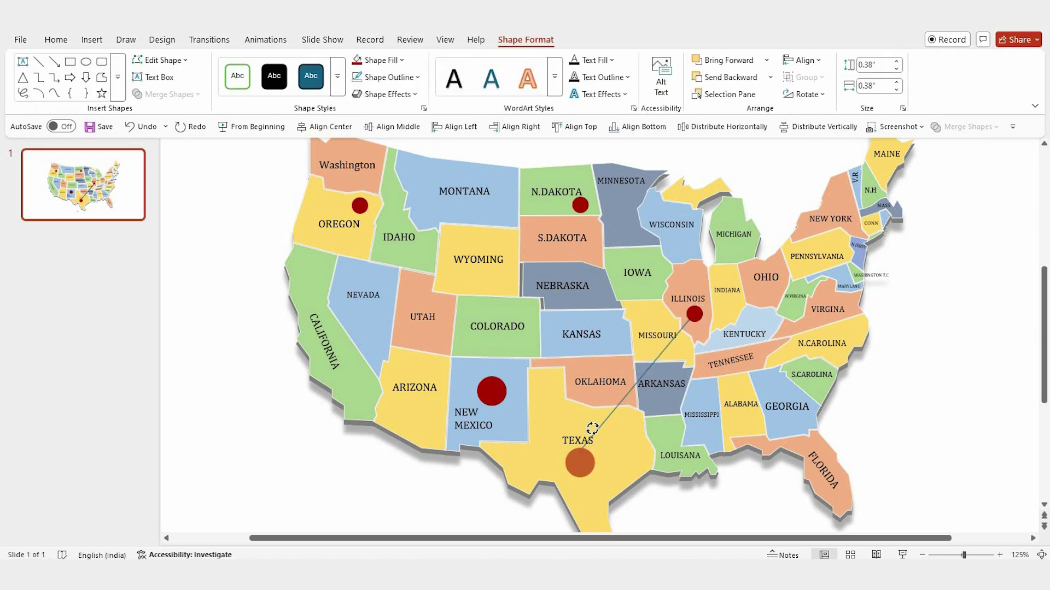
- Format the Texas–Illinois line with a width of 5.5 pt and the double compound type
click(614, 423)
right_click(613, 425)
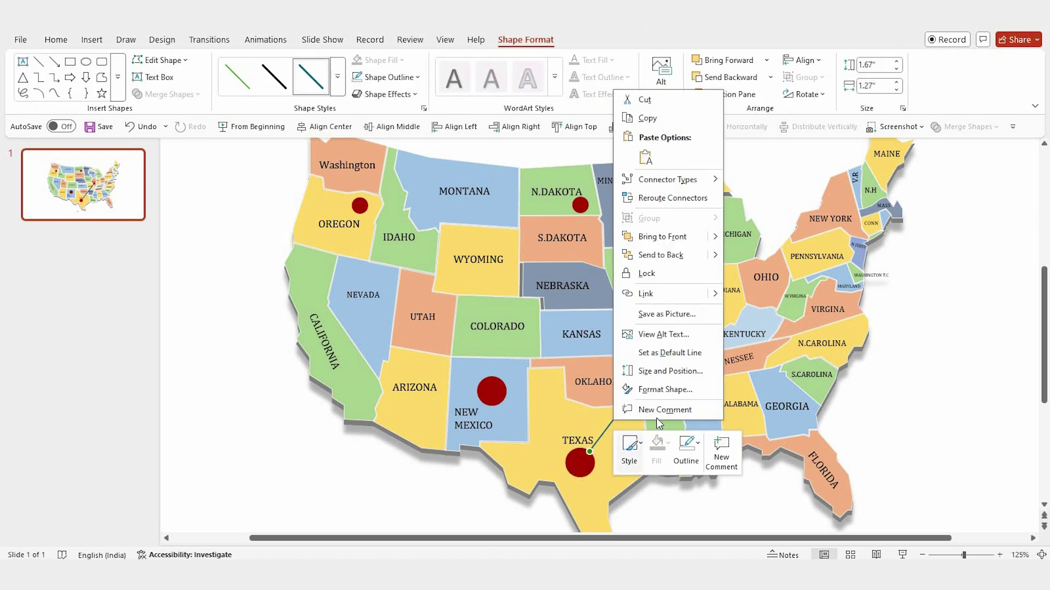
click(664, 390)
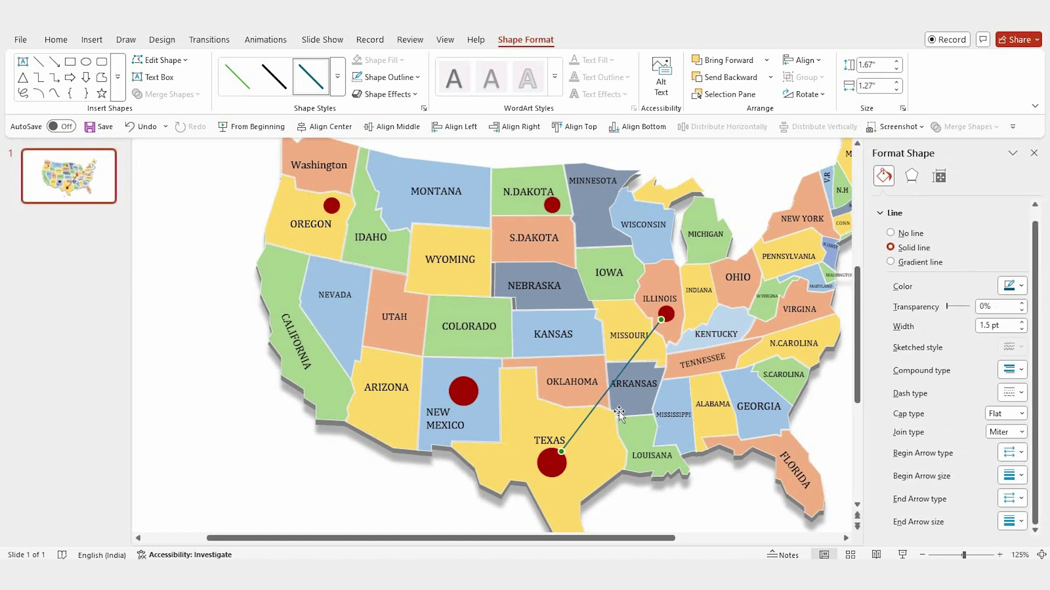
drag(991, 325, 970, 328)
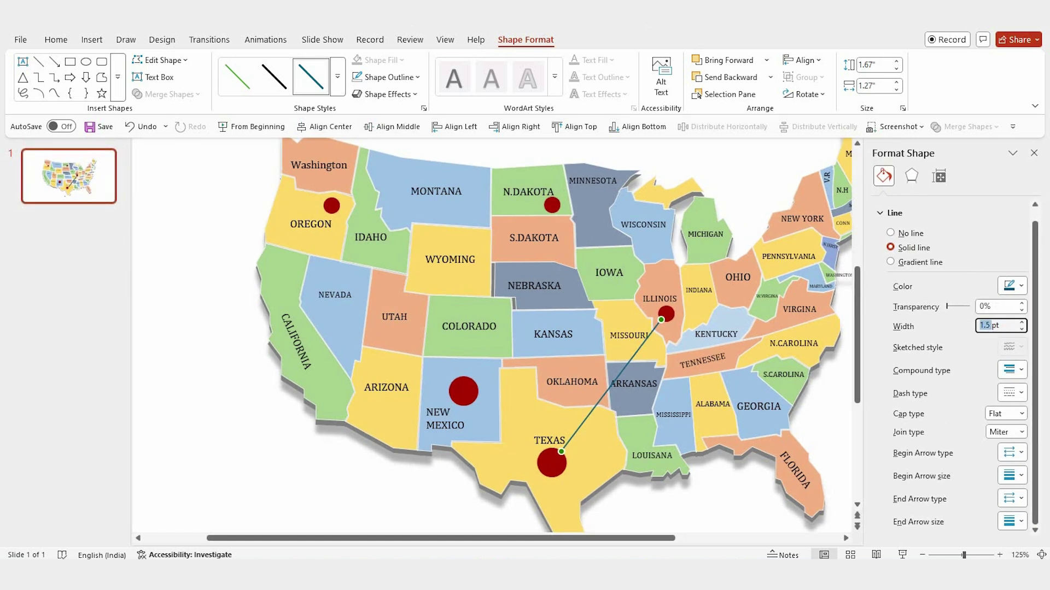
text(5.5)
key(Return)
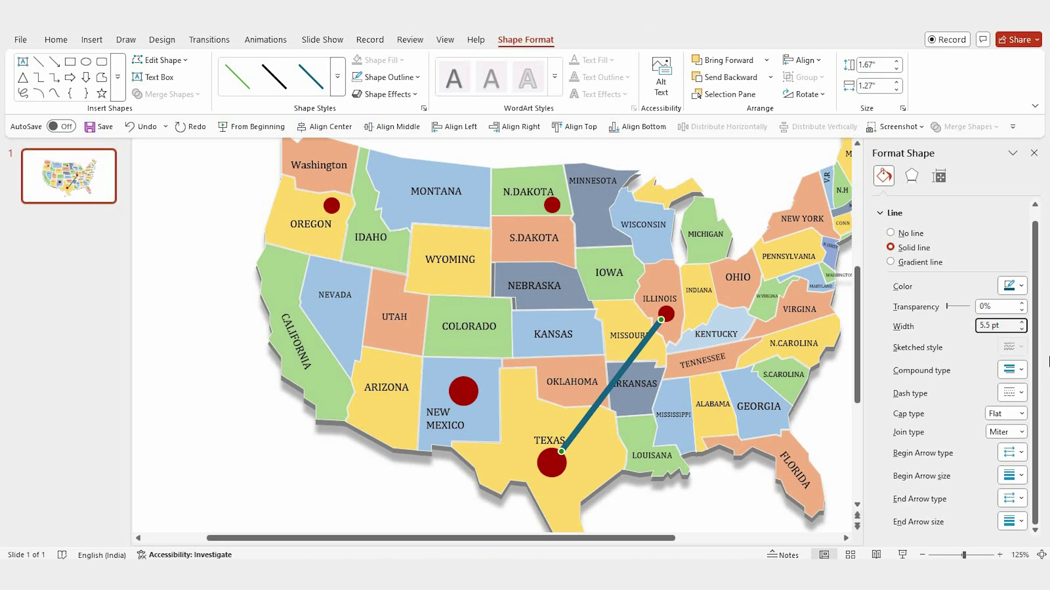
click(1019, 371)
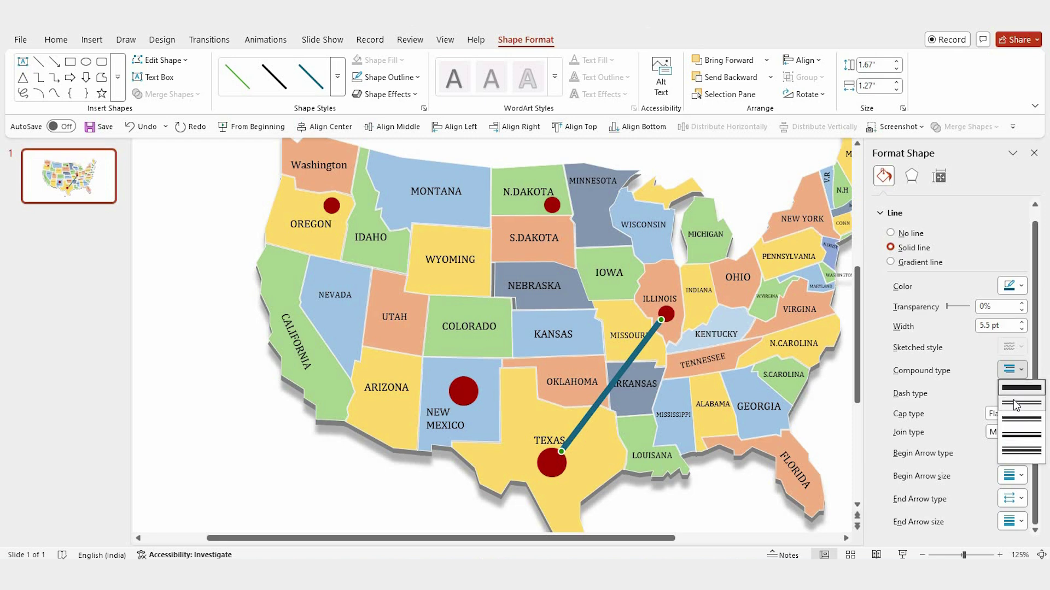
click(1015, 405)
- Duplicate the double line to link Illinois to North Dakota, North Dakota to Oregon, and Oregon to New Mexico
drag(599, 402, 660, 309)
drag(545, 382, 557, 210)
drag(599, 249, 471, 219)
drag(532, 279, 545, 206)
drag(429, 183, 363, 230)
drag(520, 229, 453, 381)
drag(320, 230, 335, 208)
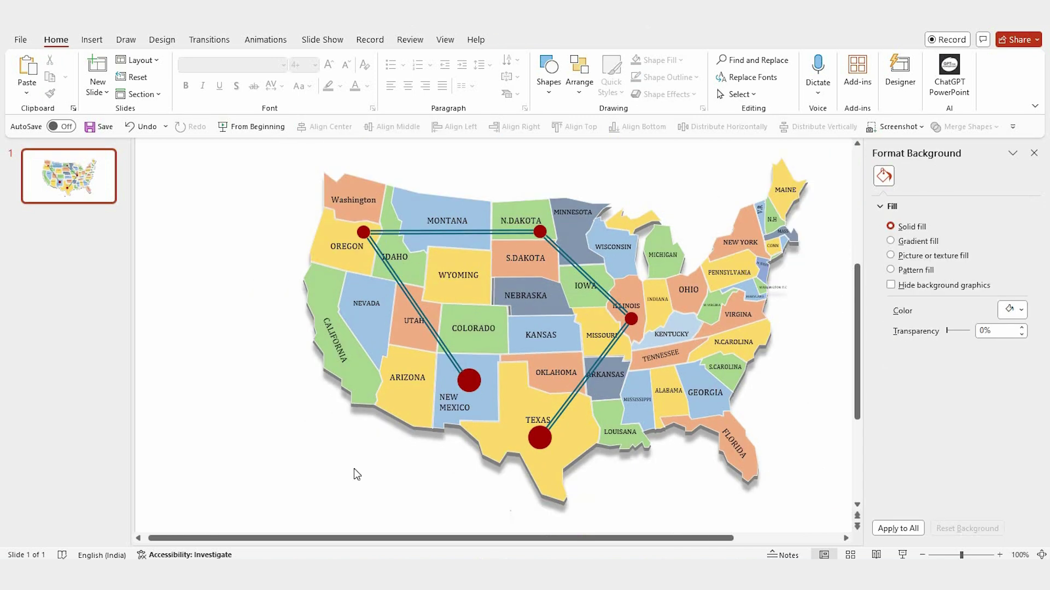
- Place the airplane picture on the Texas circle and rotate it to point along the line toward Illinois
drag(245, 365, 550, 432)
drag(527, 383, 580, 442)
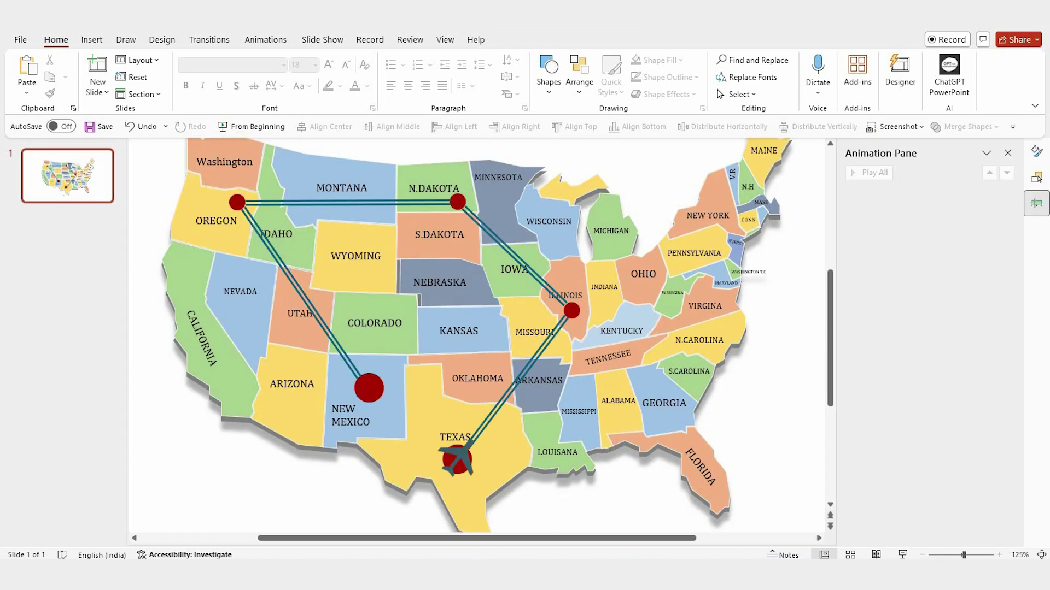
scroll(484, 457, down, 1)
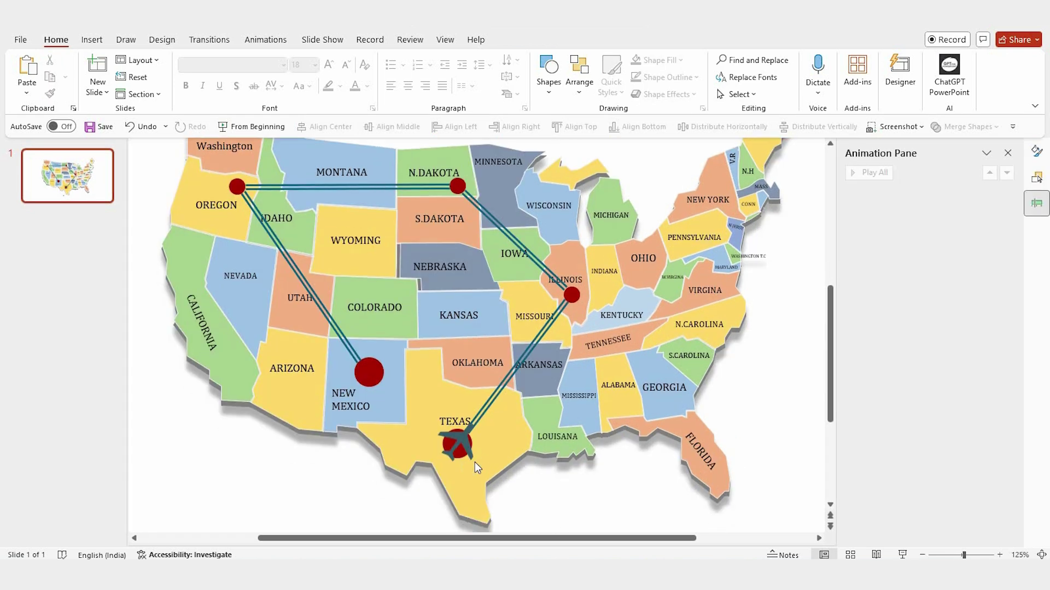
- Hide the airplane picture, Flight 1, on the slide
click(460, 440)
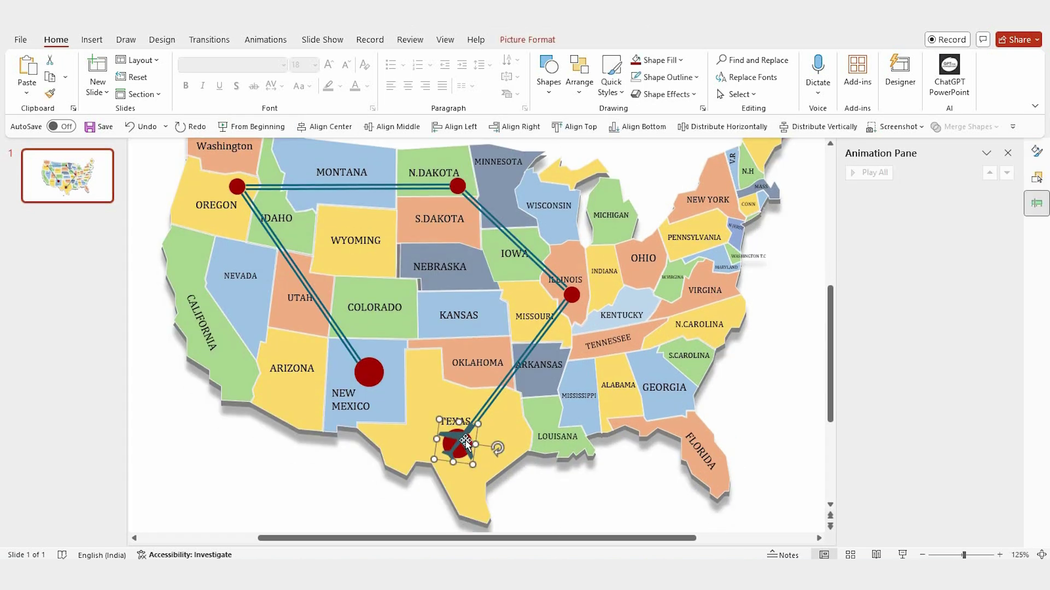
click(1037, 178)
click(979, 199)
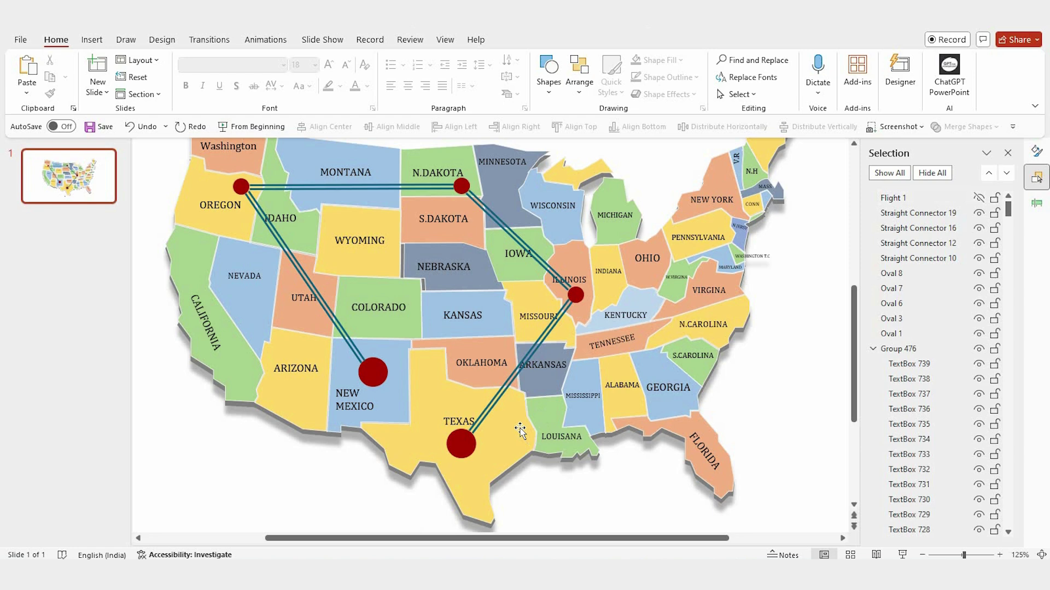
- Apply the Zoom entrance animation to the Texas circle
click(459, 443)
click(1037, 202)
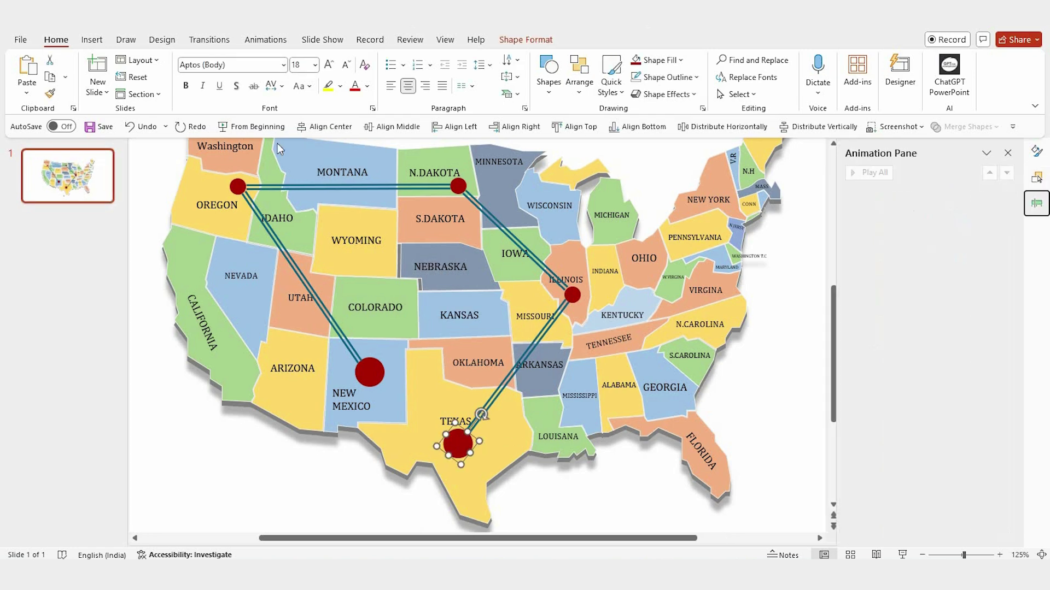
click(257, 40)
click(602, 77)
key(Escape)
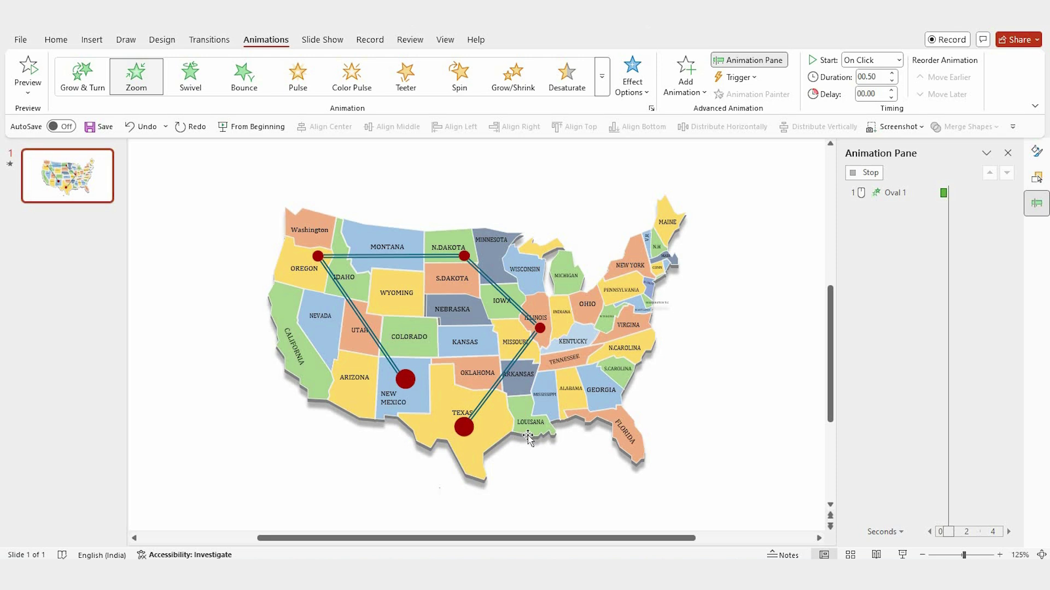
- Set the Texas circle's animation to start With Previous and last 0.15 seconds
click(888, 65)
click(869, 88)
click(888, 76)
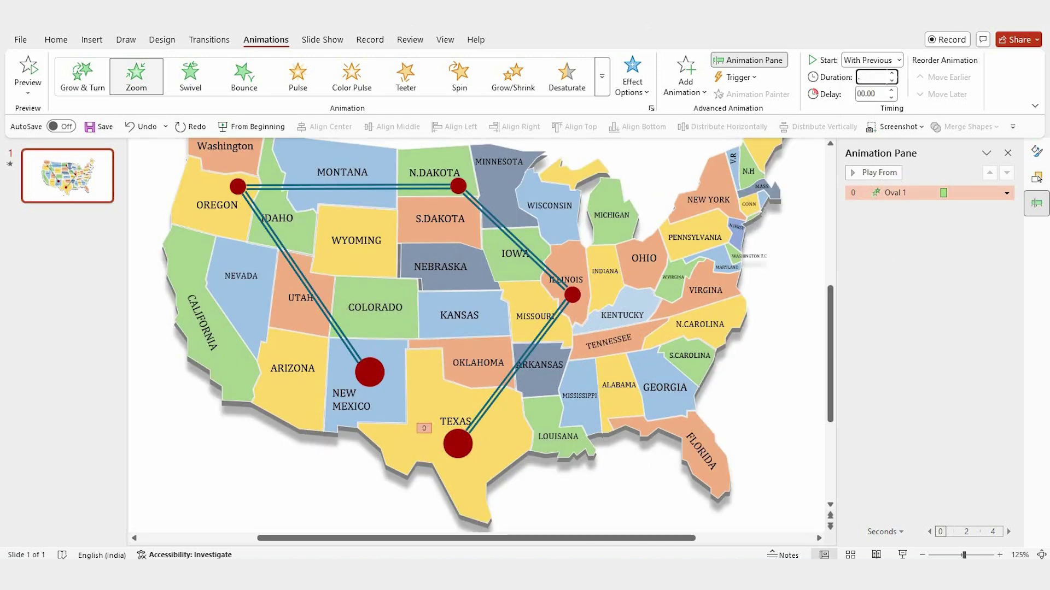
text(.15)
key(Return)
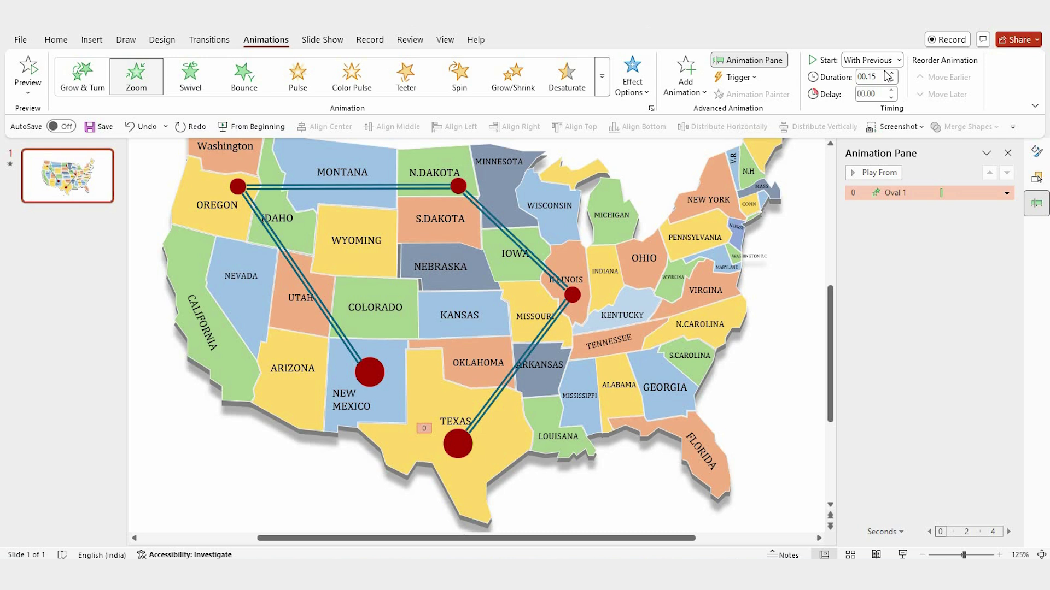
- Show the airplane again and give it a Fade entrance starting With Previous with a 0.15-second duration
click(1036, 177)
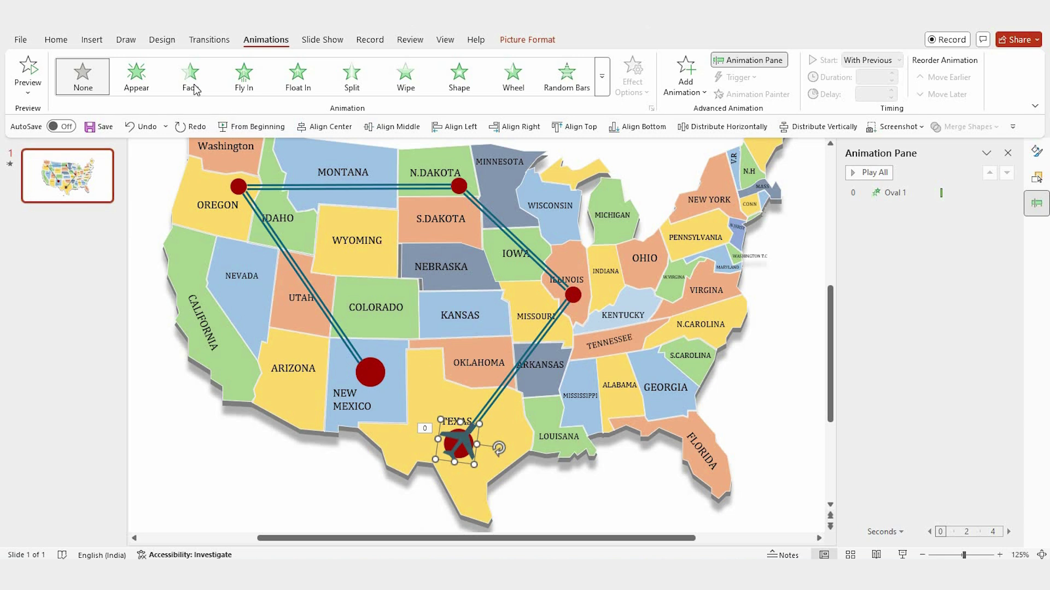
click(191, 77)
click(872, 60)
click(874, 89)
click(878, 76)
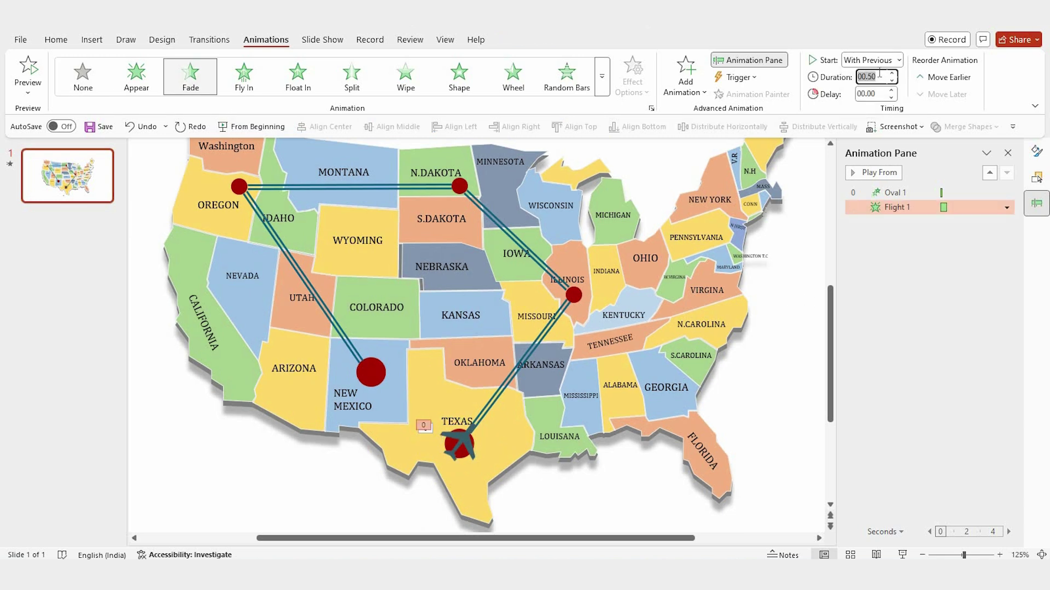
key(BackSpace)
key(Return)
- Apply a Wipe entrance to the Texas–Illinois line, starting After Previous with a 2.25-second duration
click(496, 402)
click(400, 82)
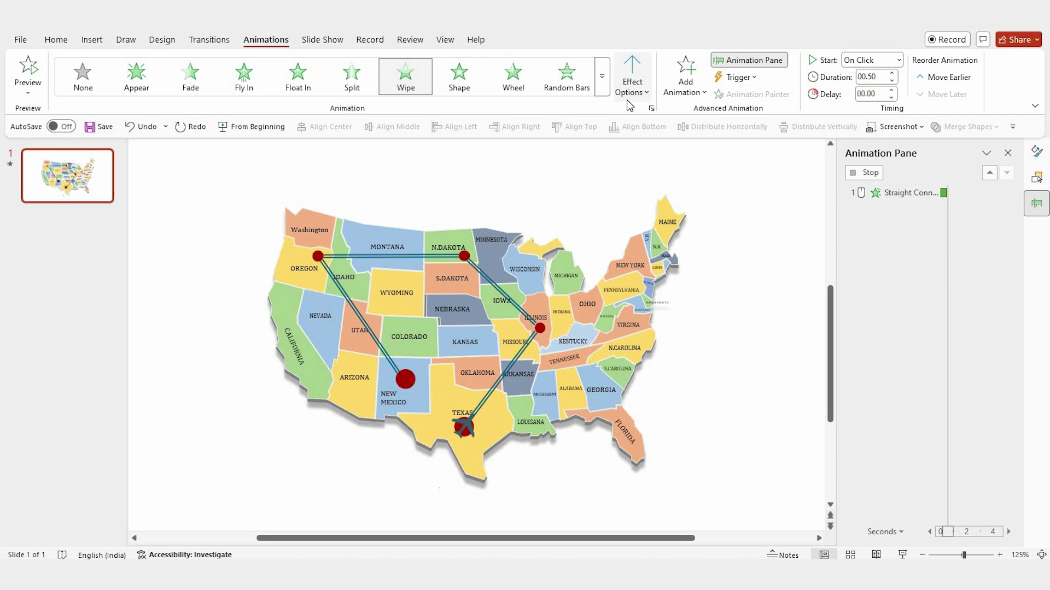
click(894, 65)
click(873, 105)
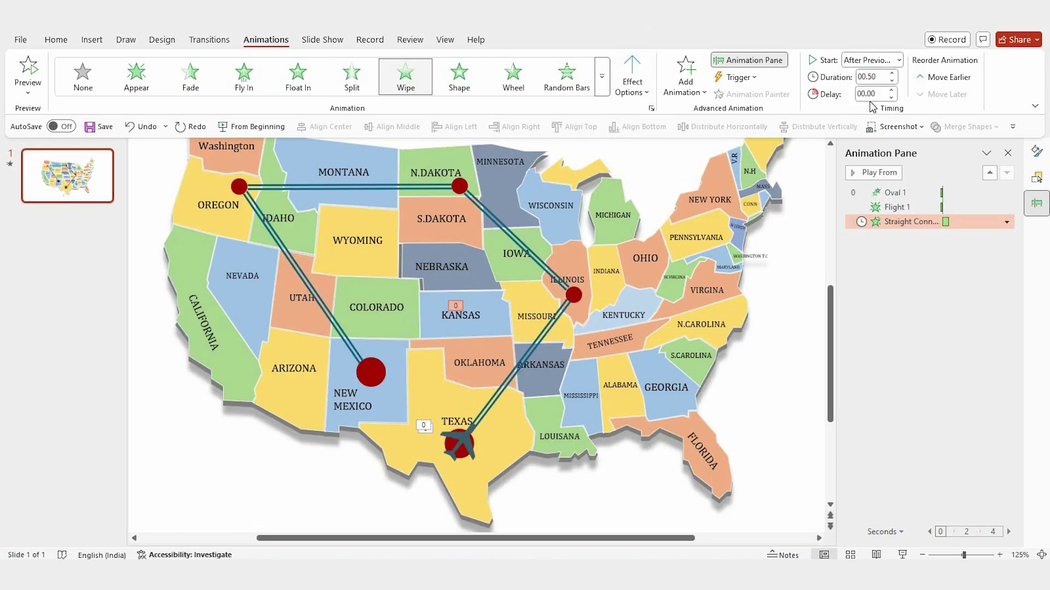
double_click(880, 77)
key(BackSpace)
key(Return)
- Apply a Lines motion path to the airplane and place the path's end point on the Illinois circle
click(460, 446)
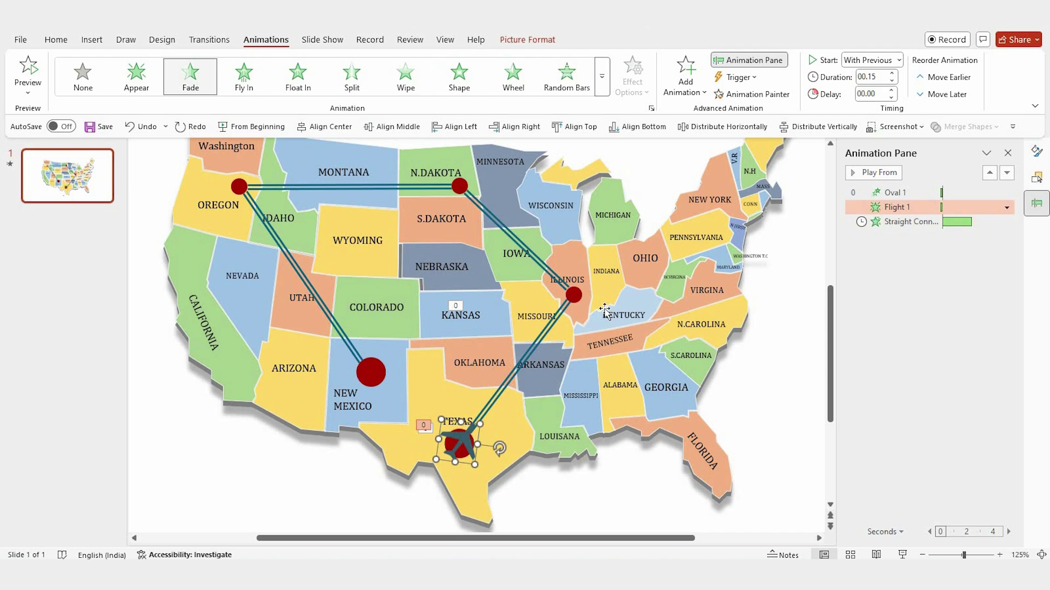
click(602, 90)
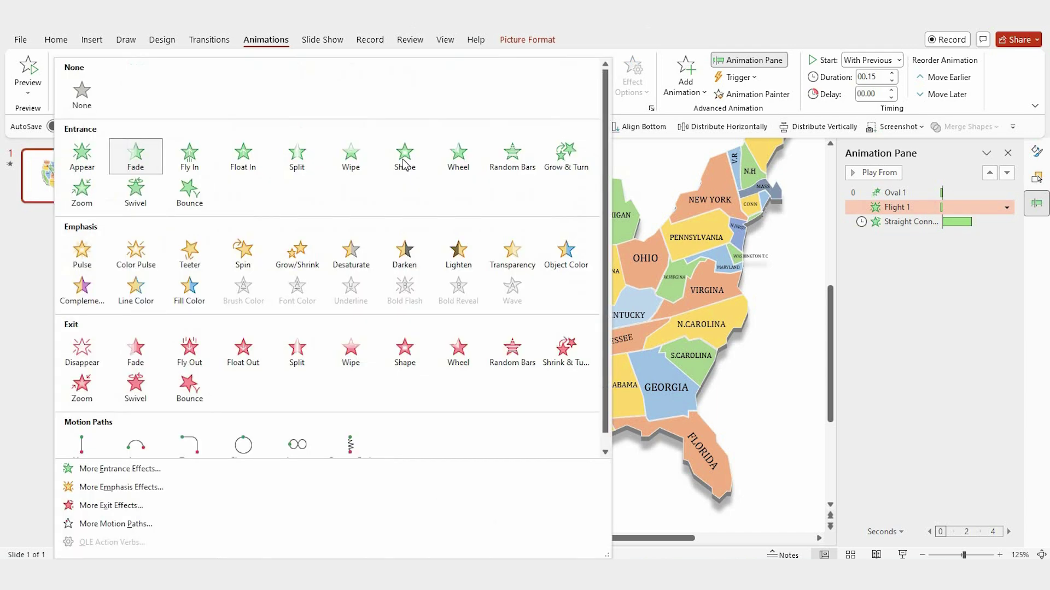
click(82, 442)
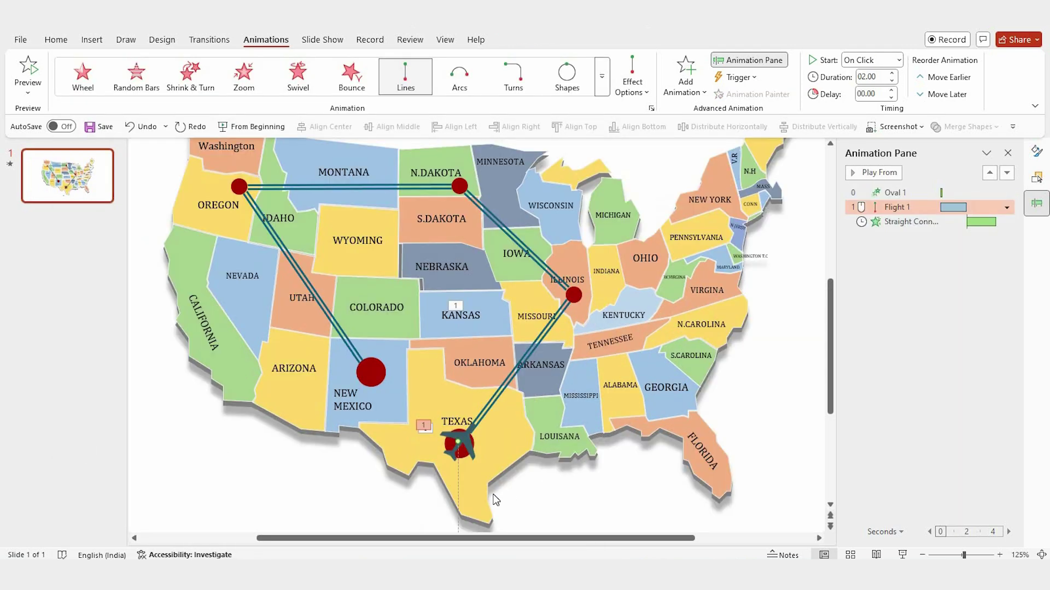
scroll(522, 456, down, 4)
drag(464, 521, 538, 331)
scroll(660, 352, up, 8)
scroll(660, 353, up, 10)
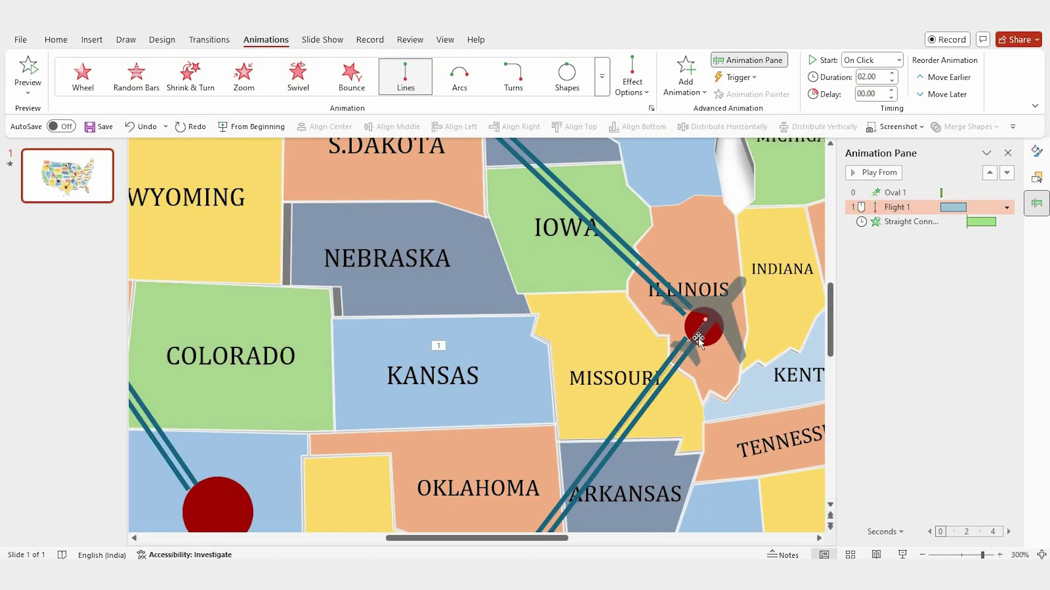
scroll(701, 340, down, 5)
- Start the airplane's motion path After Previous and the line's Wipe With Previous, slightly delaying the Wipe
click(881, 60)
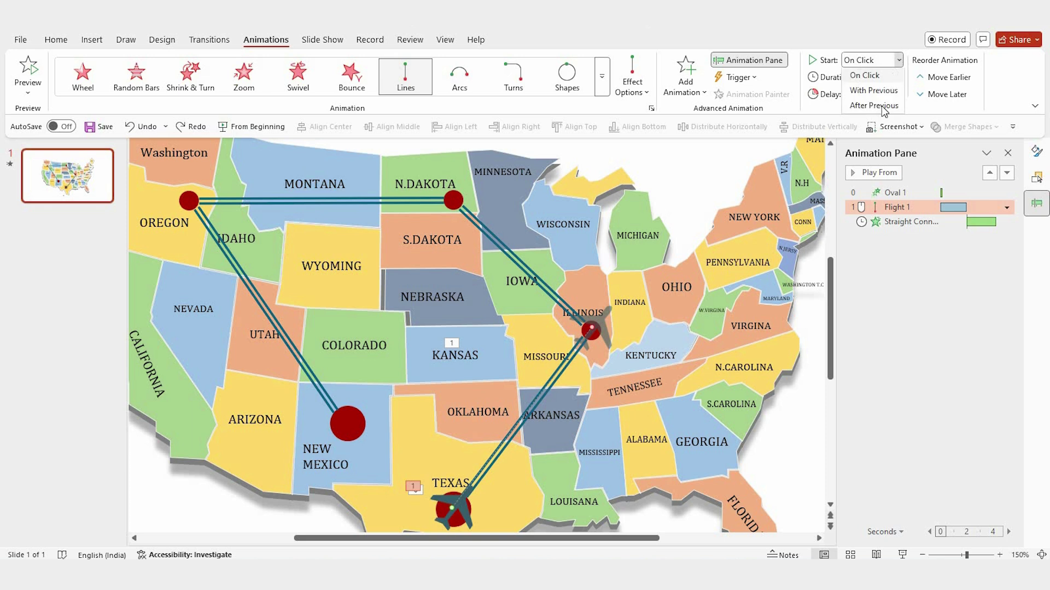
click(875, 108)
click(911, 221)
click(897, 60)
click(874, 92)
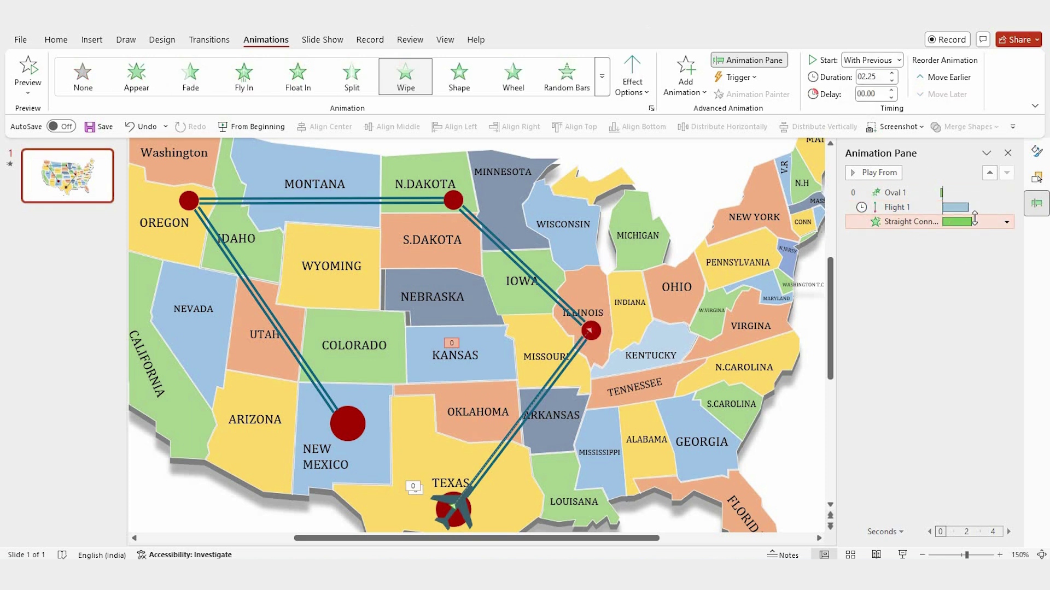
- Set the smooth start and smooth end of the airplane's motion path to 0 sec
click(1004, 210)
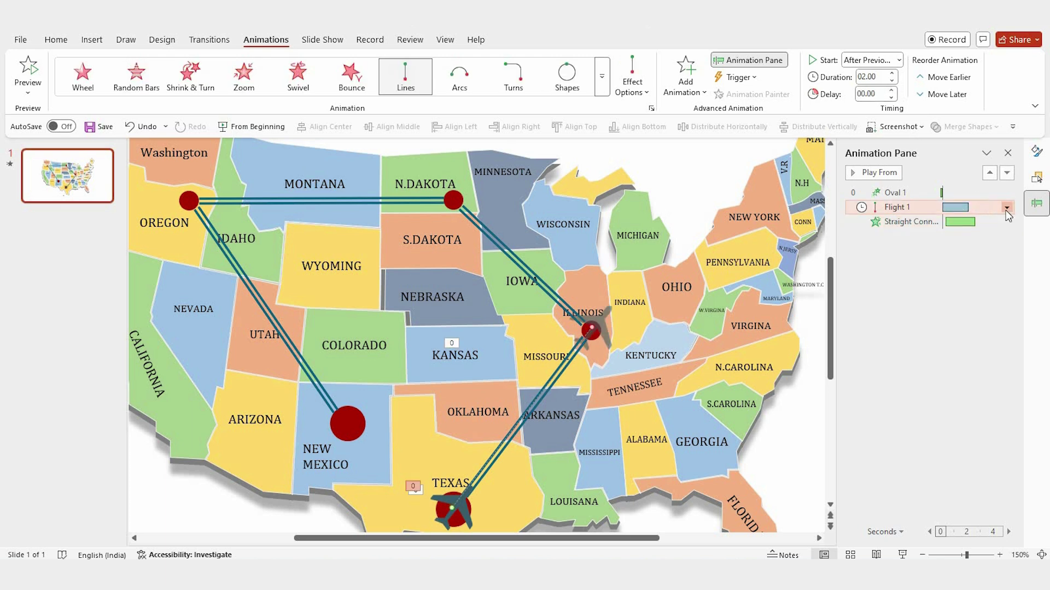
click(1006, 210)
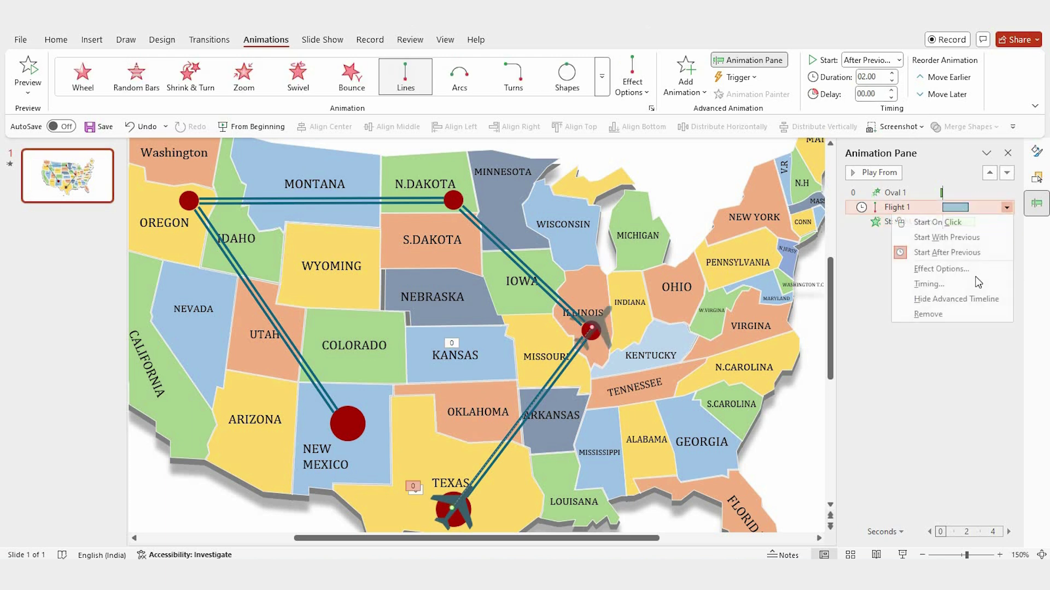
click(947, 268)
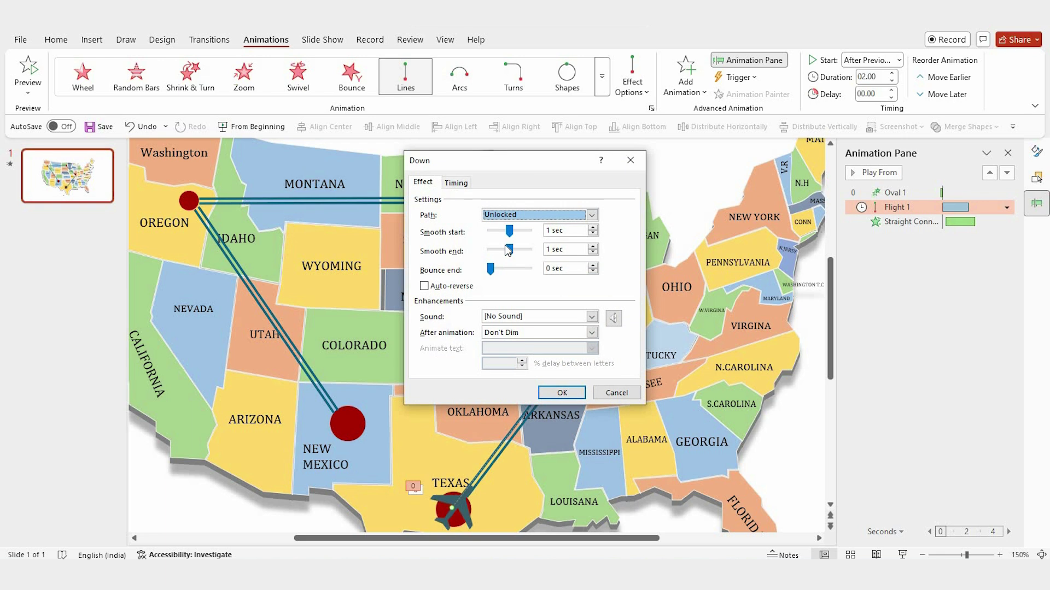
drag(508, 250, 453, 223)
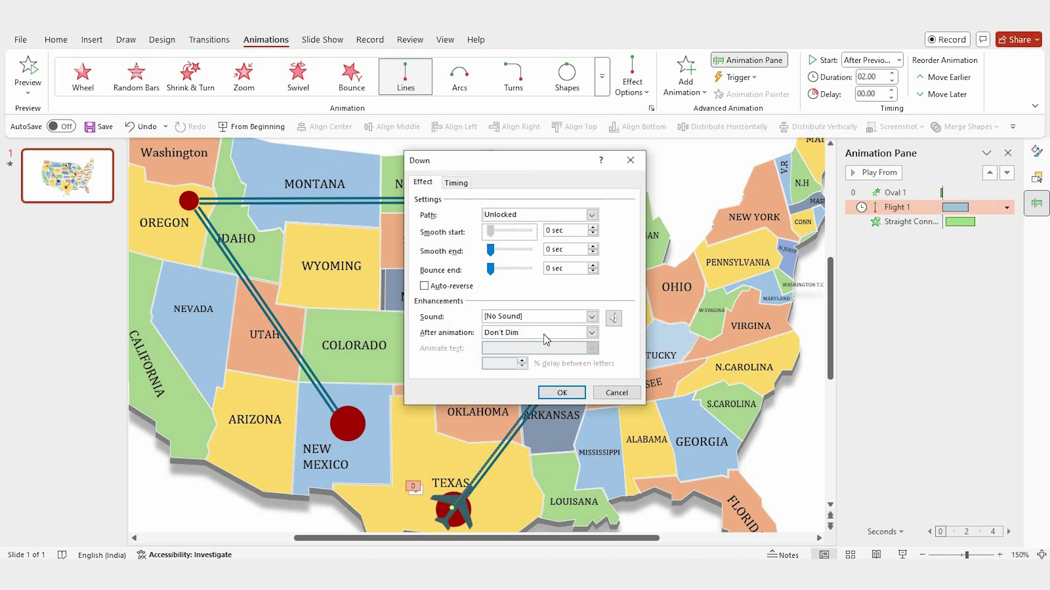
click(562, 393)
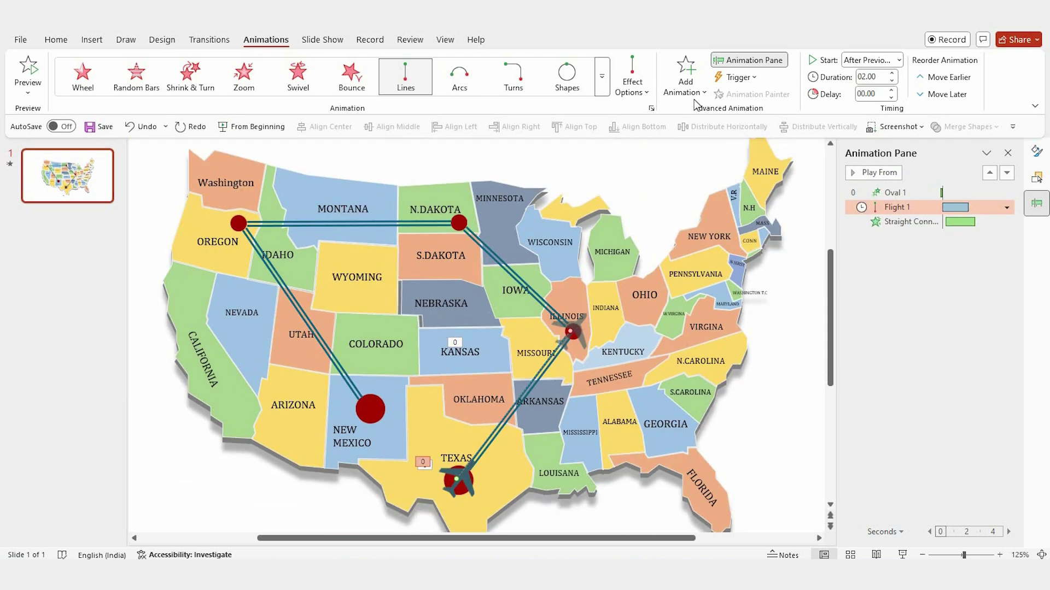
- Add a Fade exit to the Texas airplane, starting After Previous with a 0.20-second duration
click(689, 90)
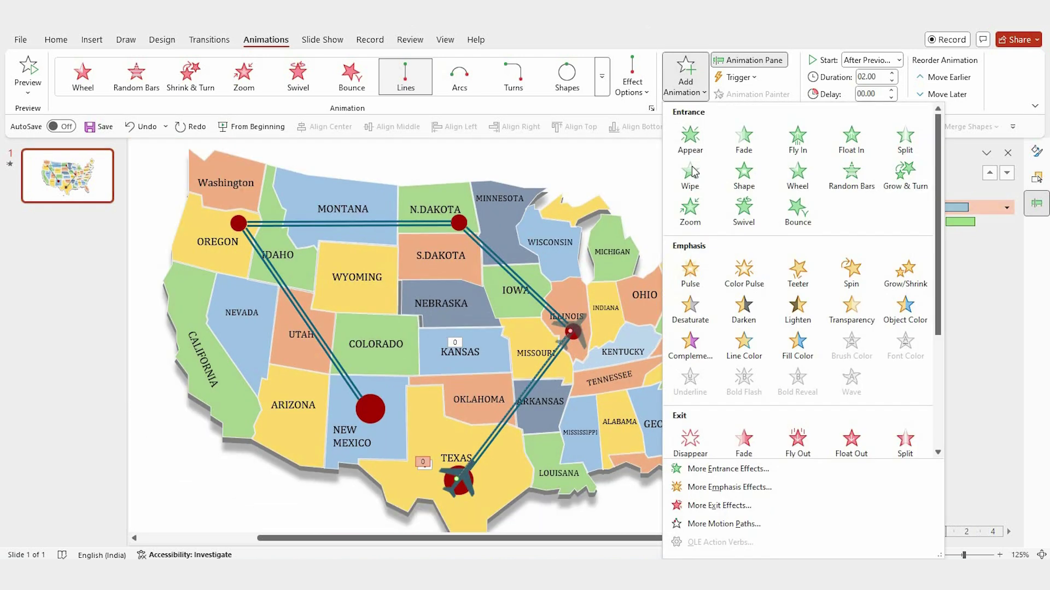
scroll(763, 367, down, 5)
click(744, 264)
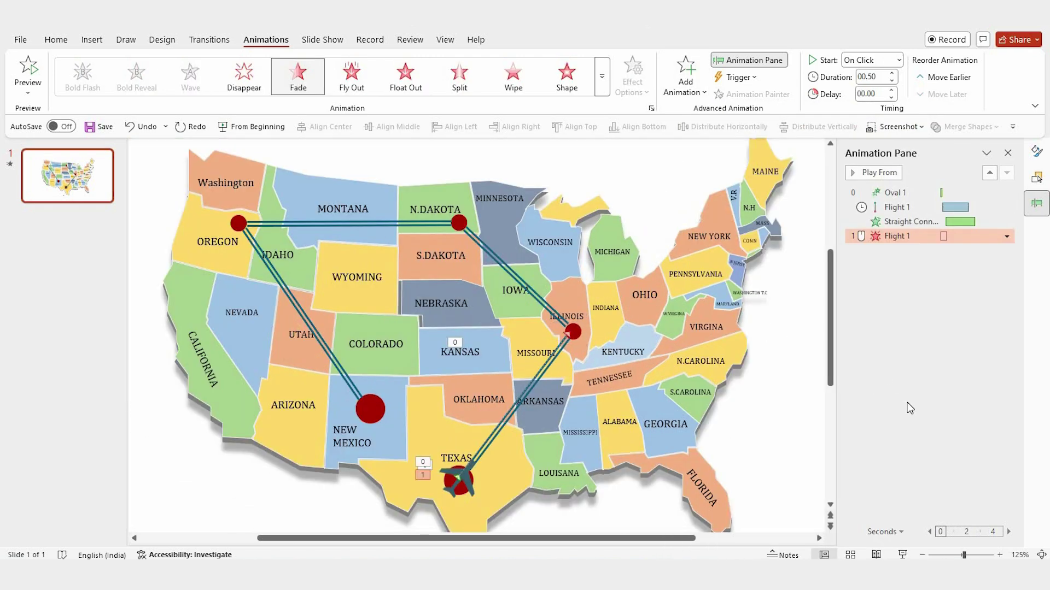
click(898, 61)
click(861, 105)
key(Tab)
key(BackSpace)
key(Return)
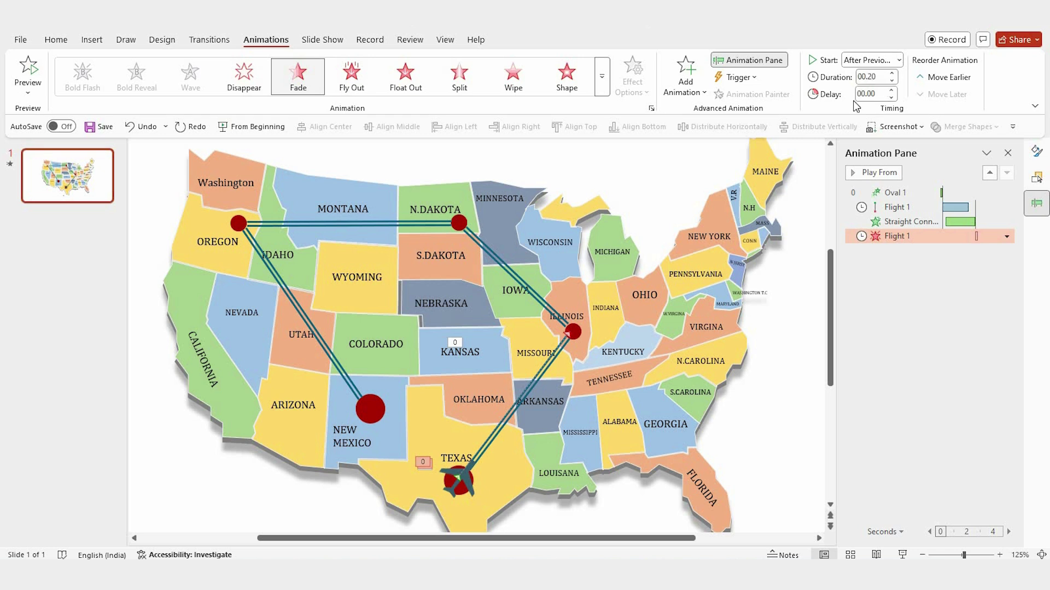
- Apply a Fade entrance to the Illinois circle, starting With Previous with a 0.15-second duration
click(573, 332)
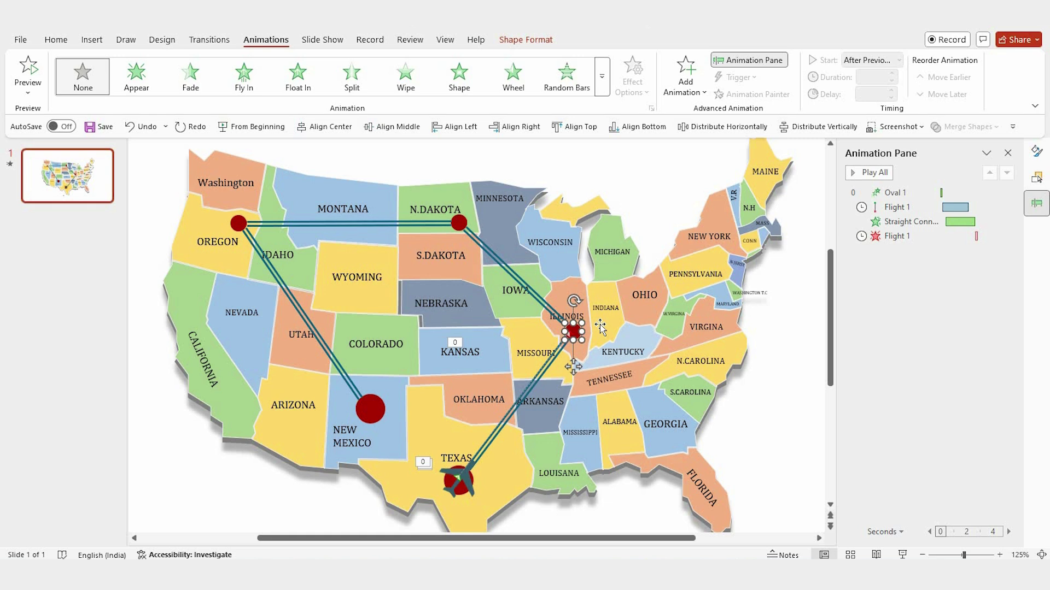
click(668, 97)
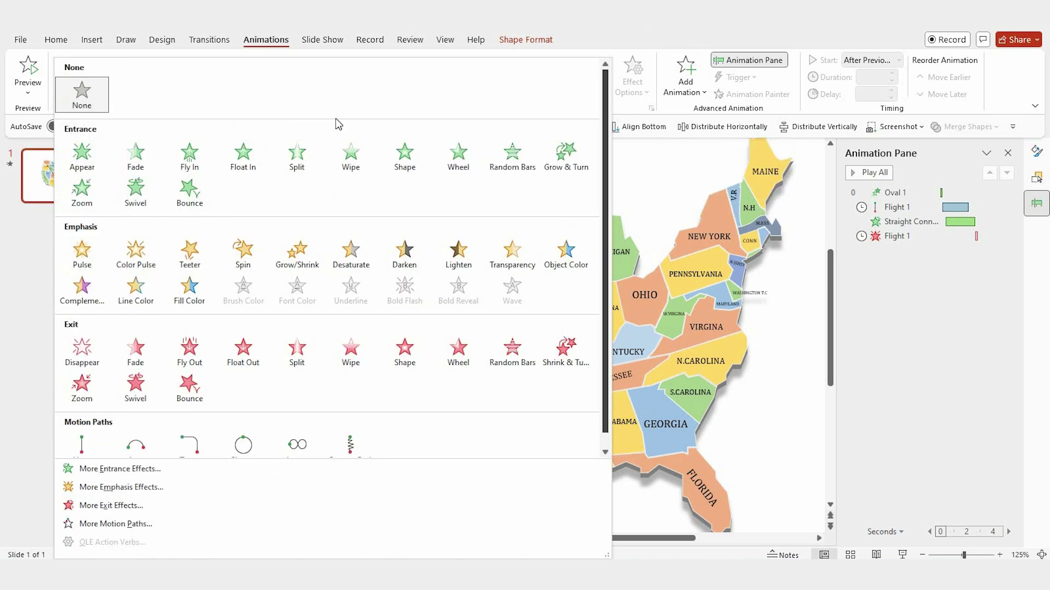
click(135, 156)
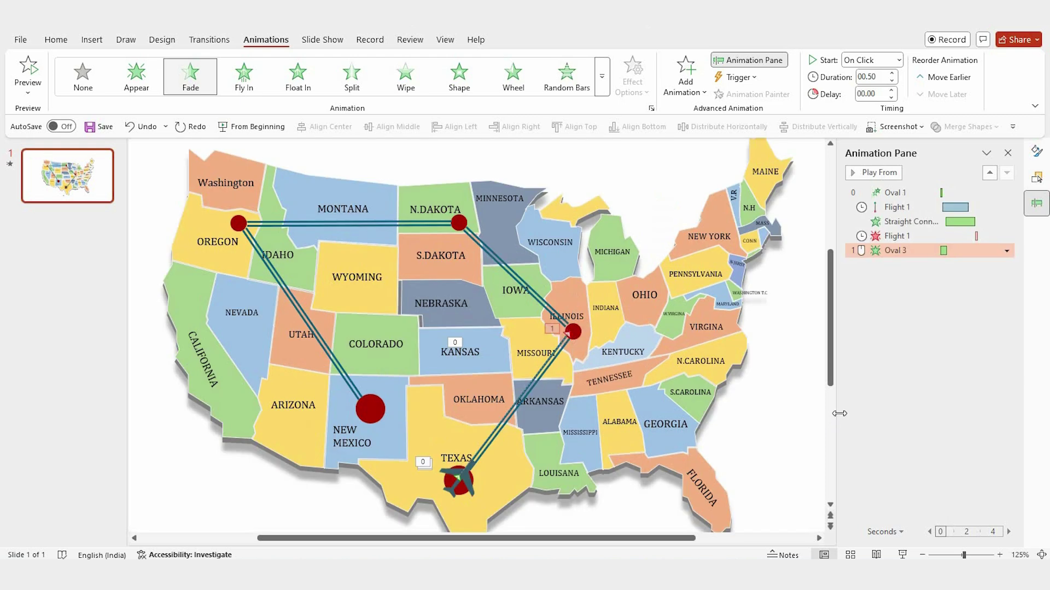
click(894, 61)
click(869, 83)
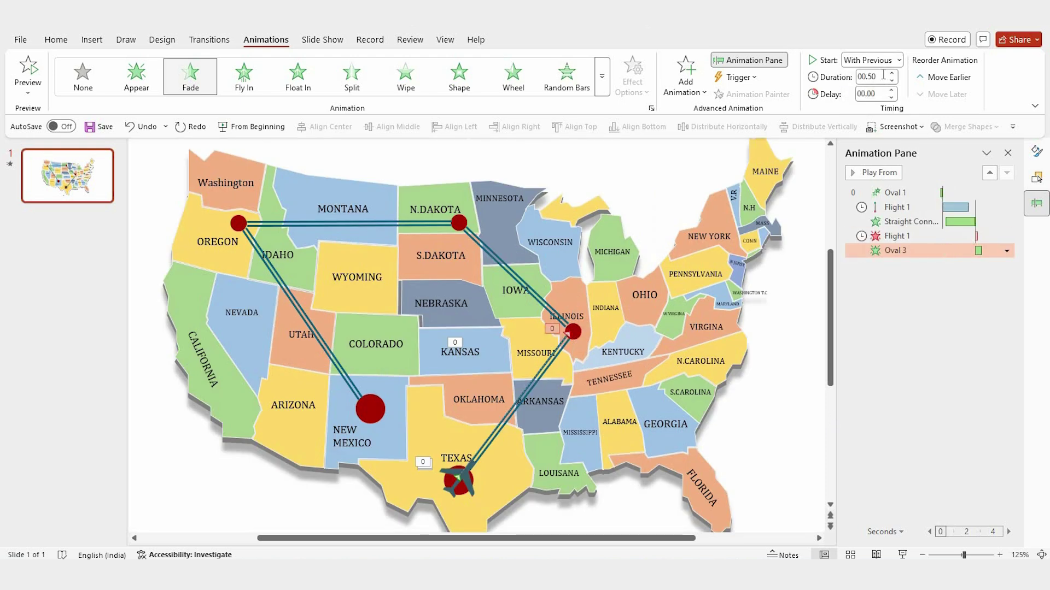
click(883, 77)
text(.15)
key(Return)
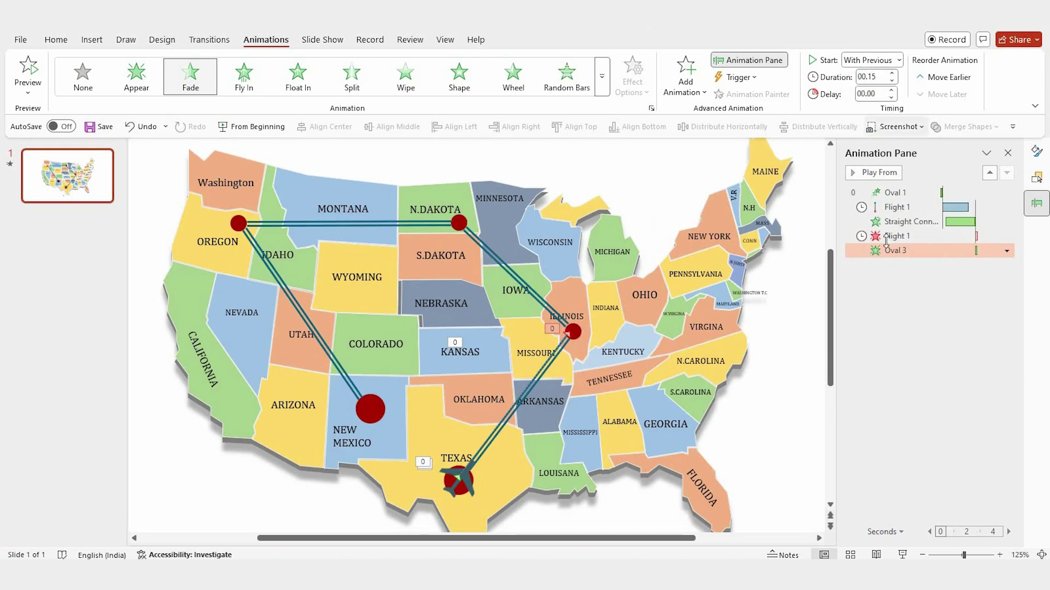
- Duplicate the airplane onto the Illinois circle and move the copy's motion path end point to the North Dakota circle
click(885, 238)
drag(381, 428, 484, 277)
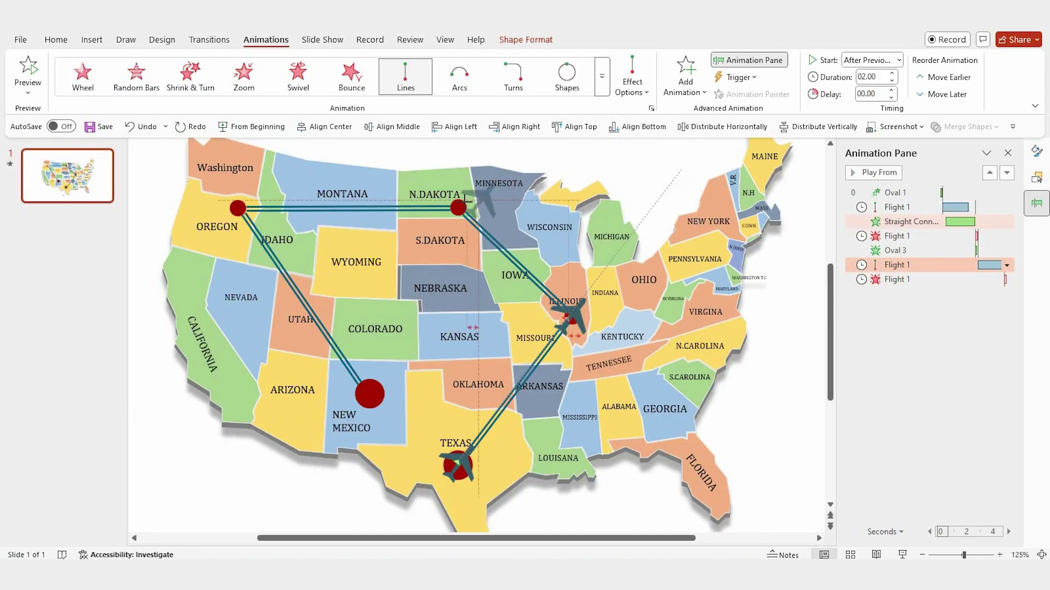
drag(465, 199, 457, 208)
scroll(459, 232, up, 10)
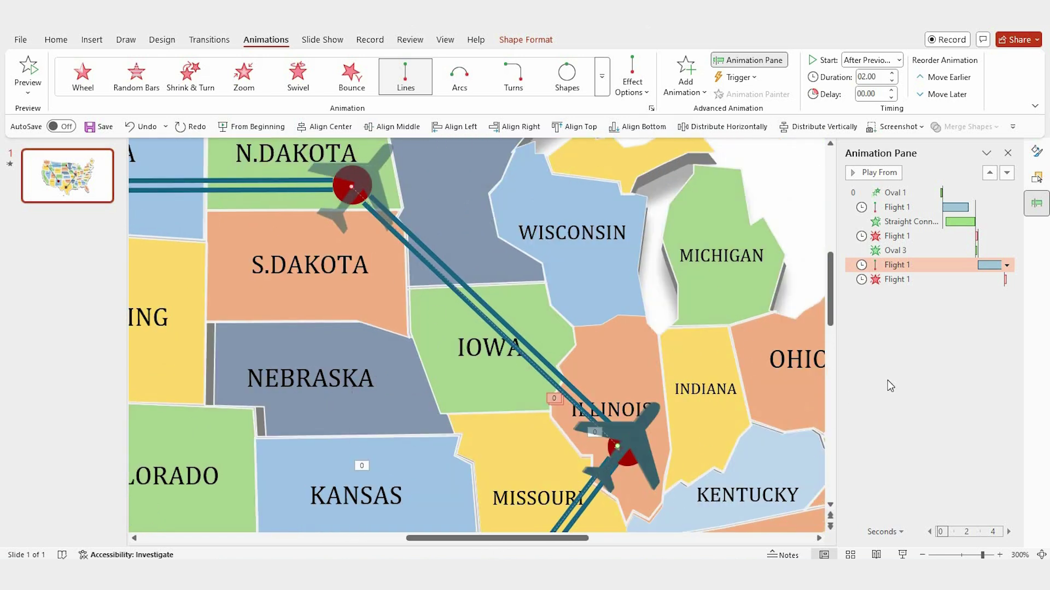
- Add a Fade entrance to the Illinois airplane, order it before its motion path, start it With Previous and shorten its duration
click(728, 442)
click(685, 77)
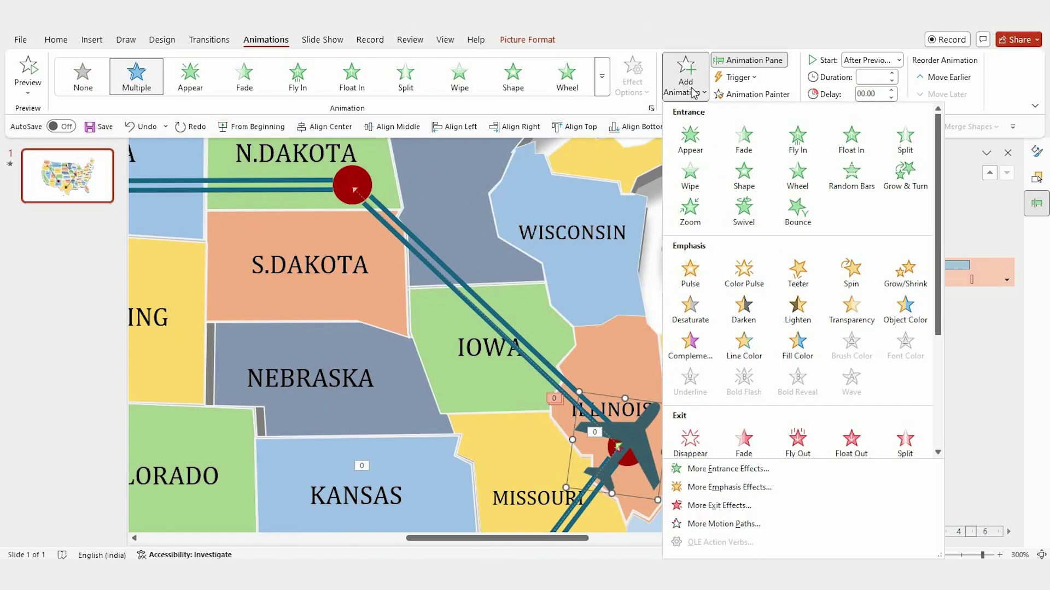
click(743, 141)
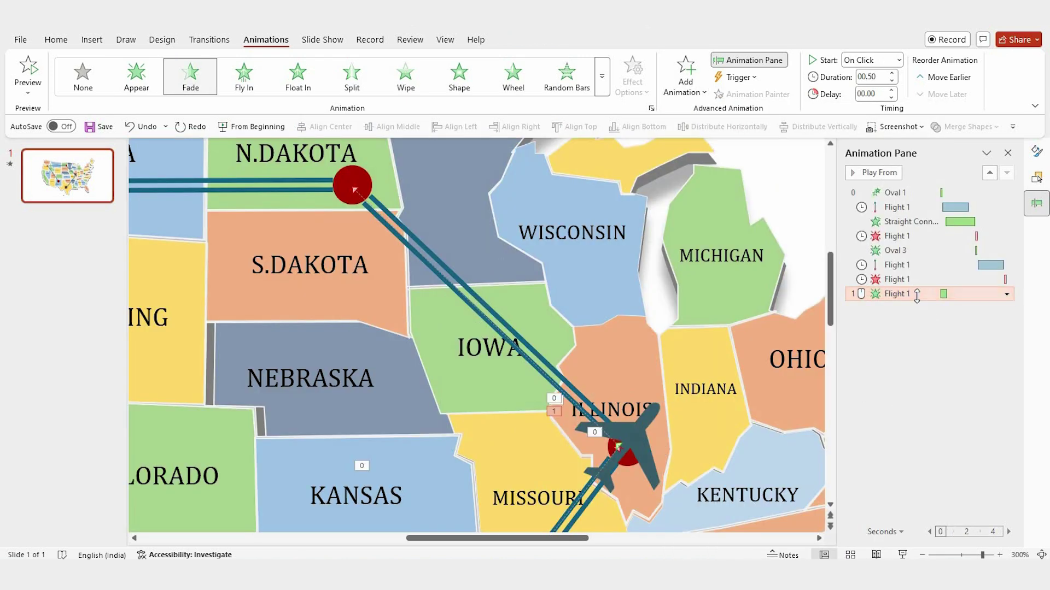
drag(916, 295, 937, 260)
click(898, 60)
click(867, 87)
click(872, 77)
key(BackSpace)
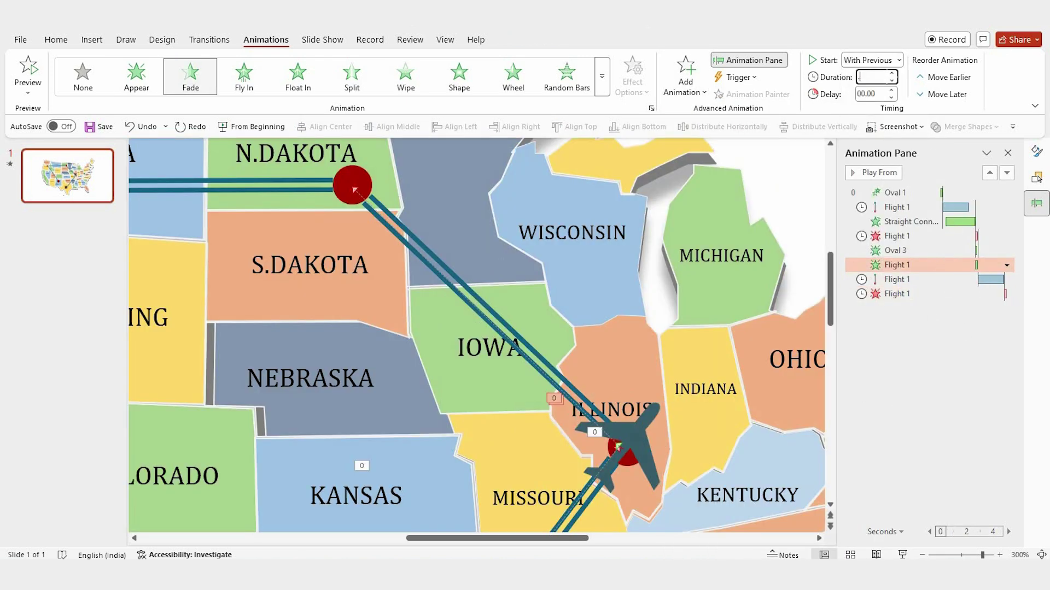
key(Return)
click(950, 383)
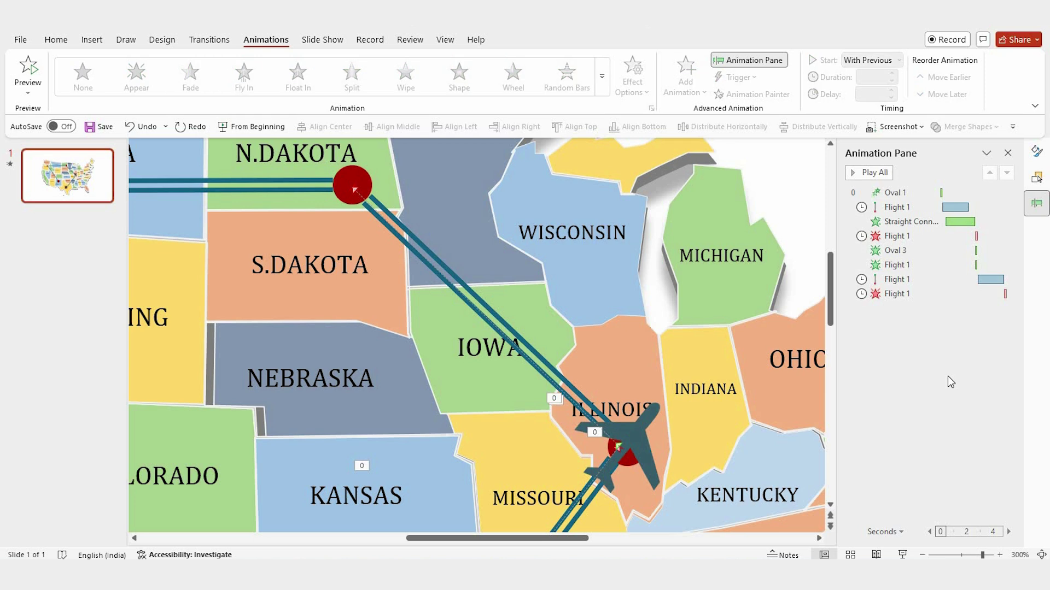
- Add a Spin emphasis to the Illinois airplane before its motion path, starting After Previous with a 1-second duration
click(896, 279)
click(686, 82)
click(853, 275)
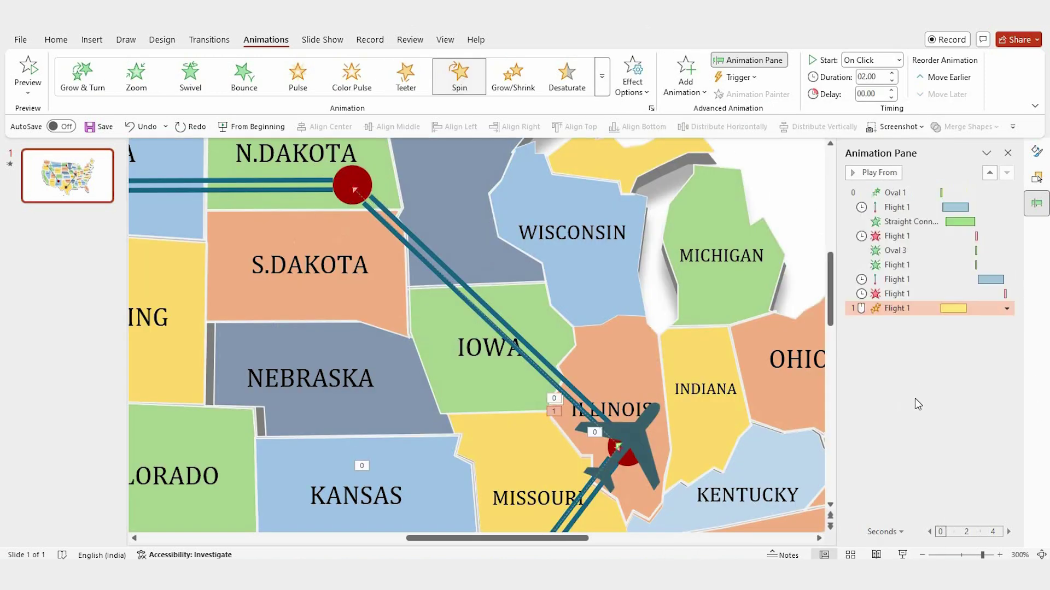
click(898, 60)
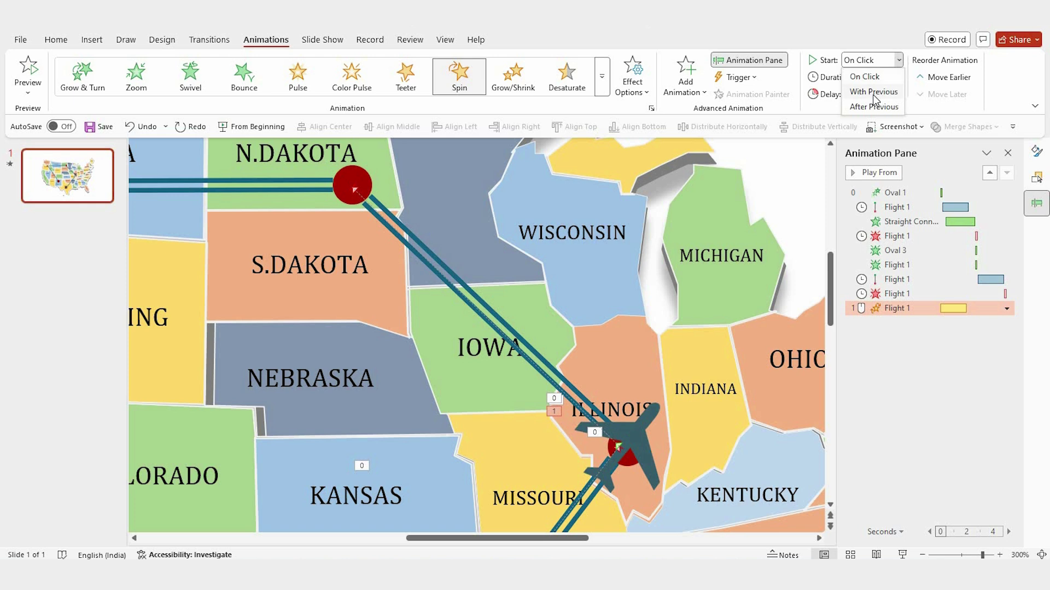
click(874, 106)
drag(949, 310, 954, 276)
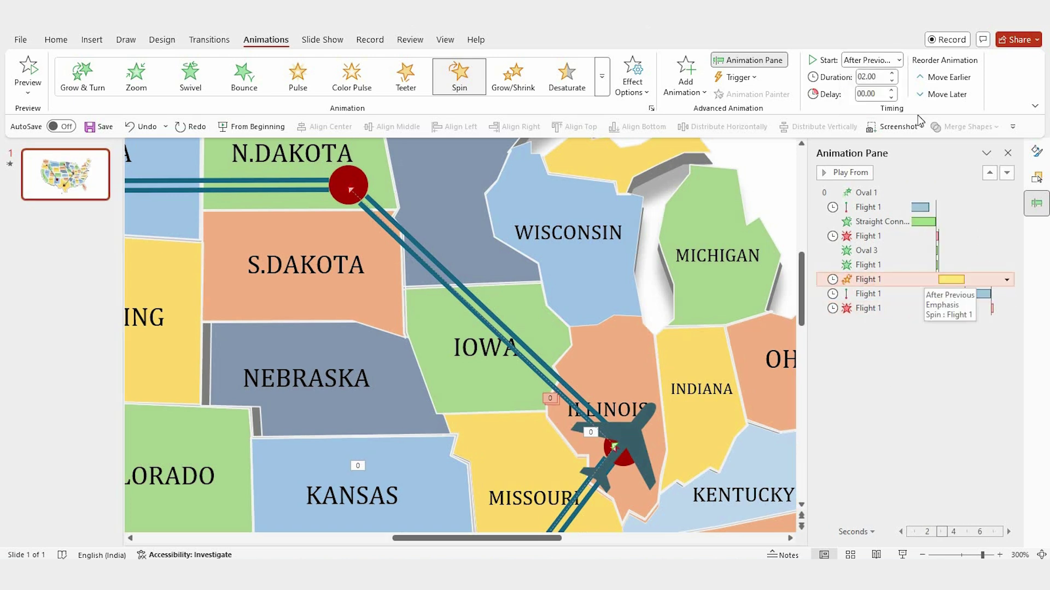
click(882, 76)
text(1)
key(Return)
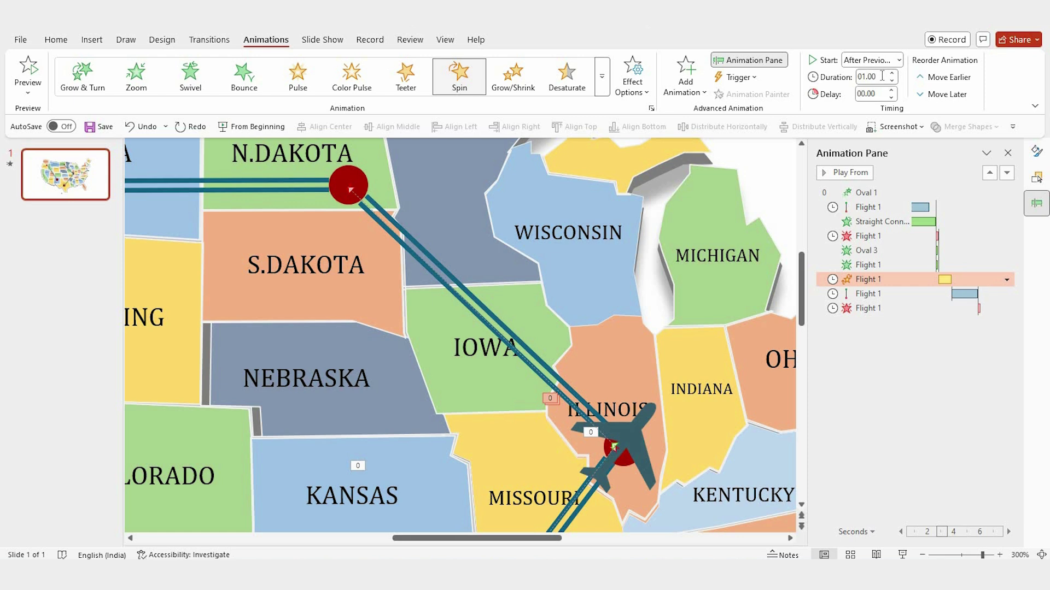
- Set the airplane's Spin to a custom amount of 82° in the counterclockwise direction
click(1005, 280)
click(943, 342)
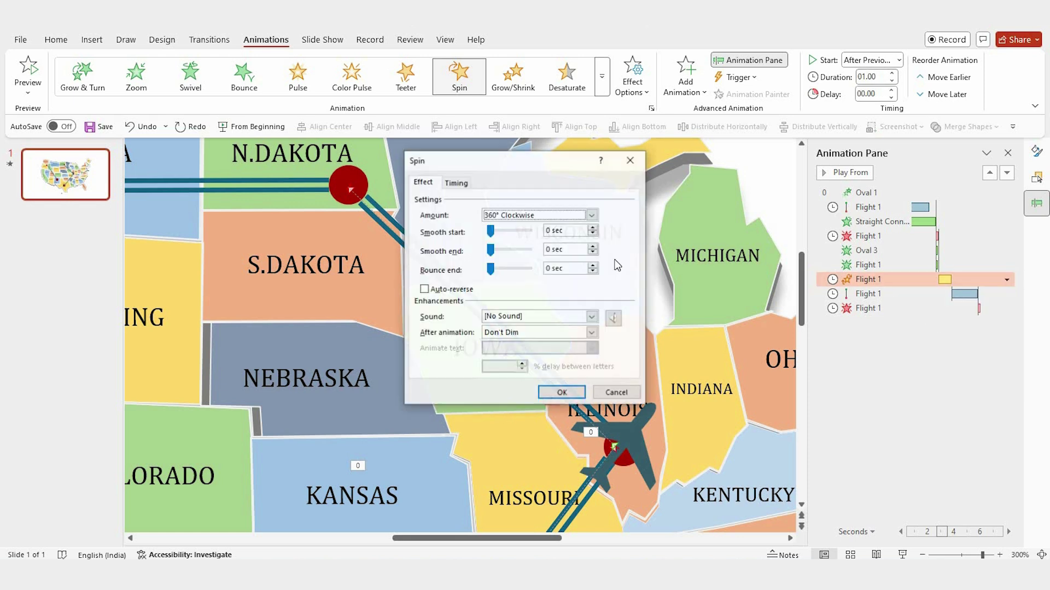
click(591, 215)
click(520, 292)
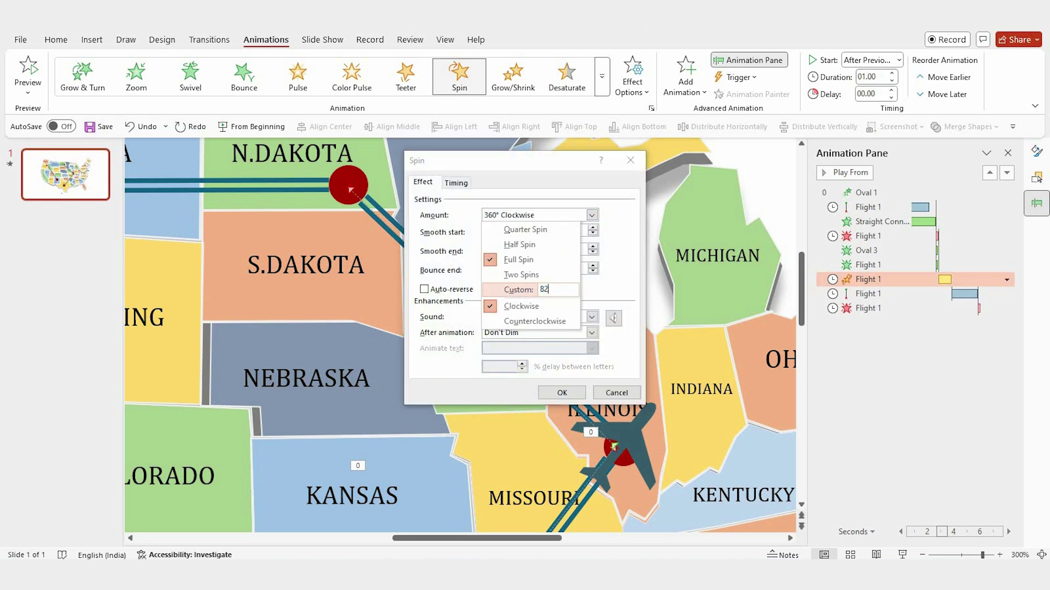
text(82)
key(Return)
key(Return)
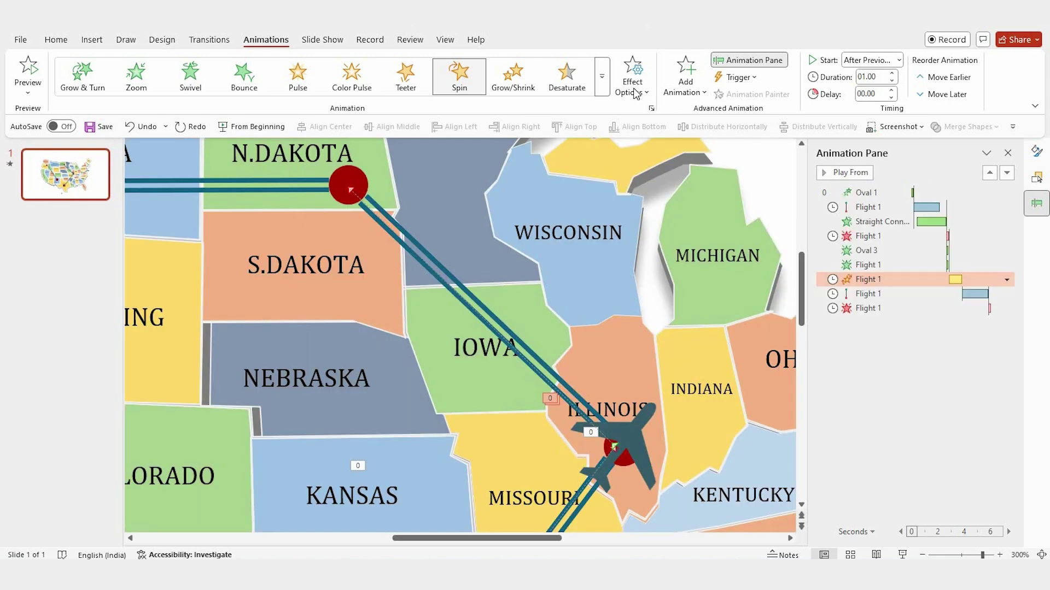
click(632, 88)
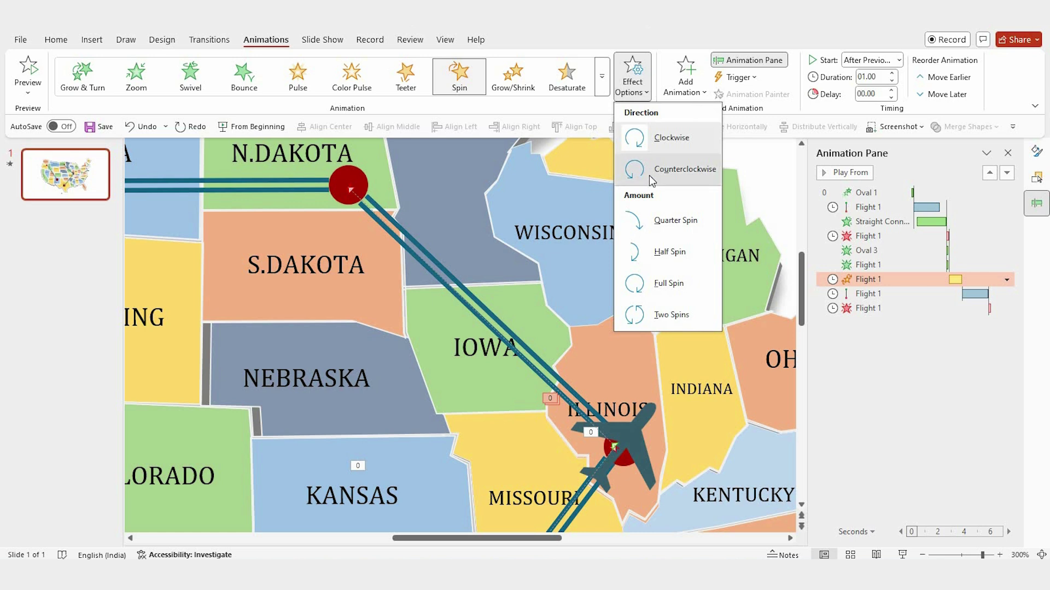
click(649, 171)
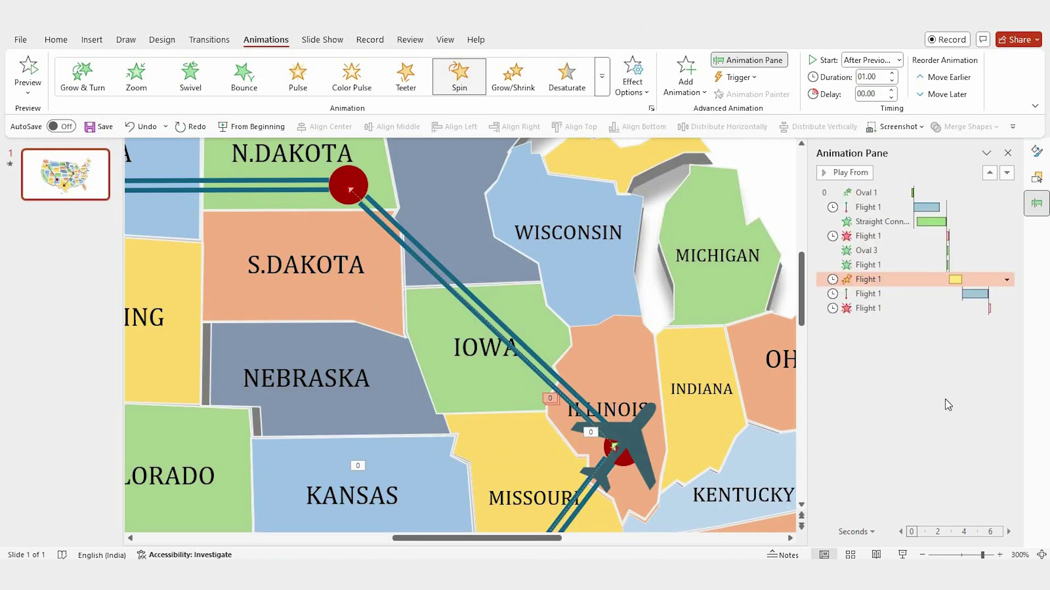
- Play all of the slide's animations to check the sequence
click(922, 402)
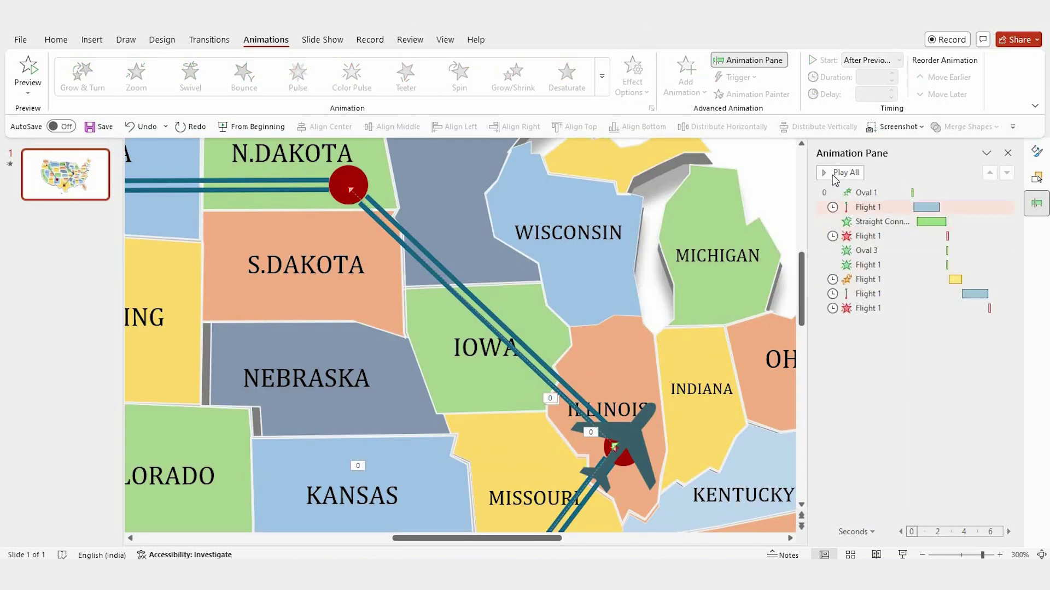
click(823, 174)
scroll(588, 508, down, 5)
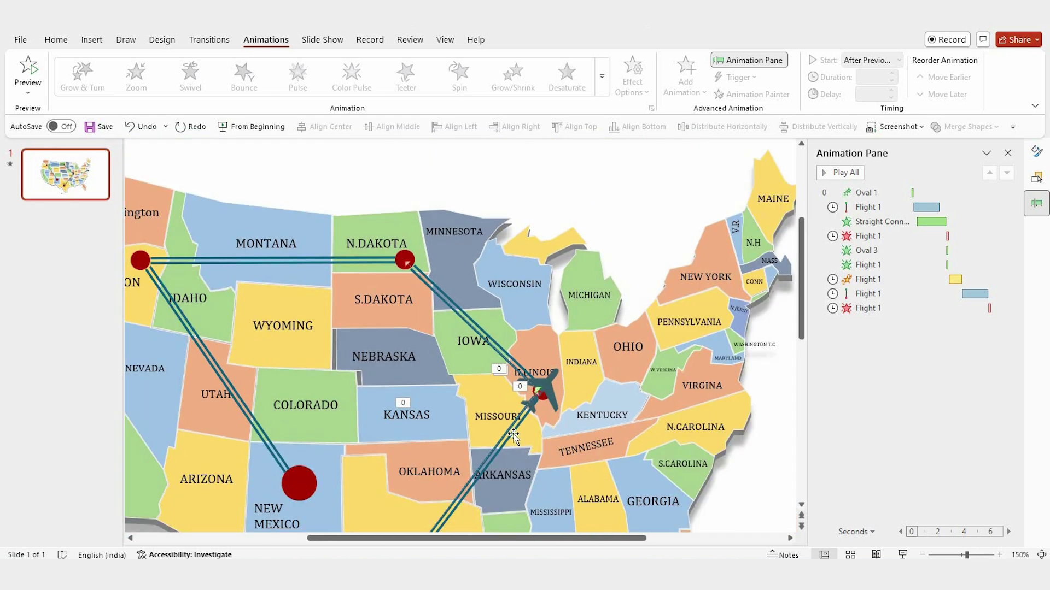
- Copy the Texas–Illinois line's Wipe to the Illinois–North Dakota line, order it before the airplane's exit and delay it 0.25 seconds
click(513, 436)
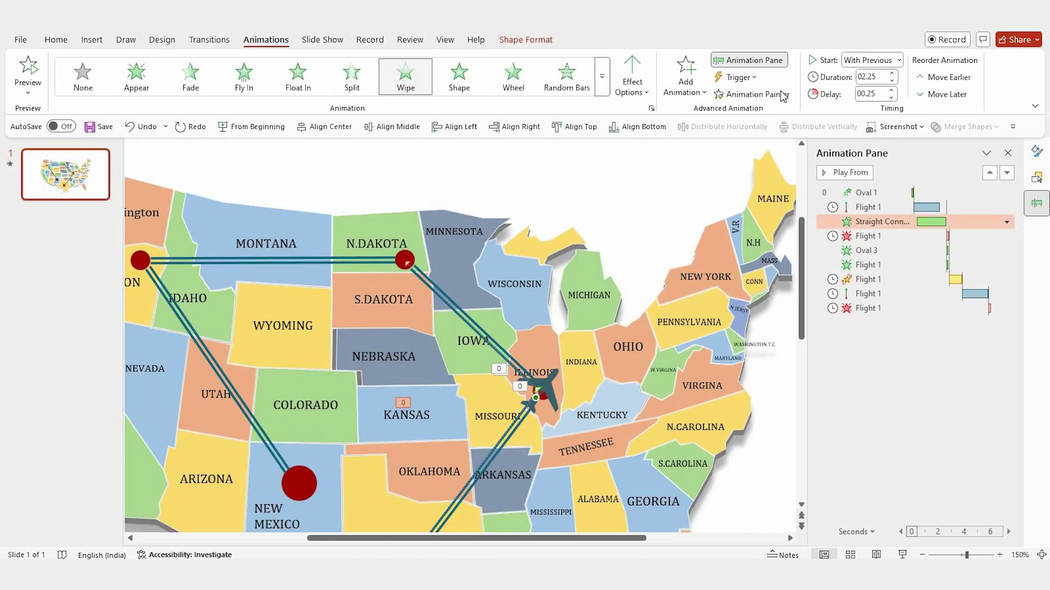
click(453, 307)
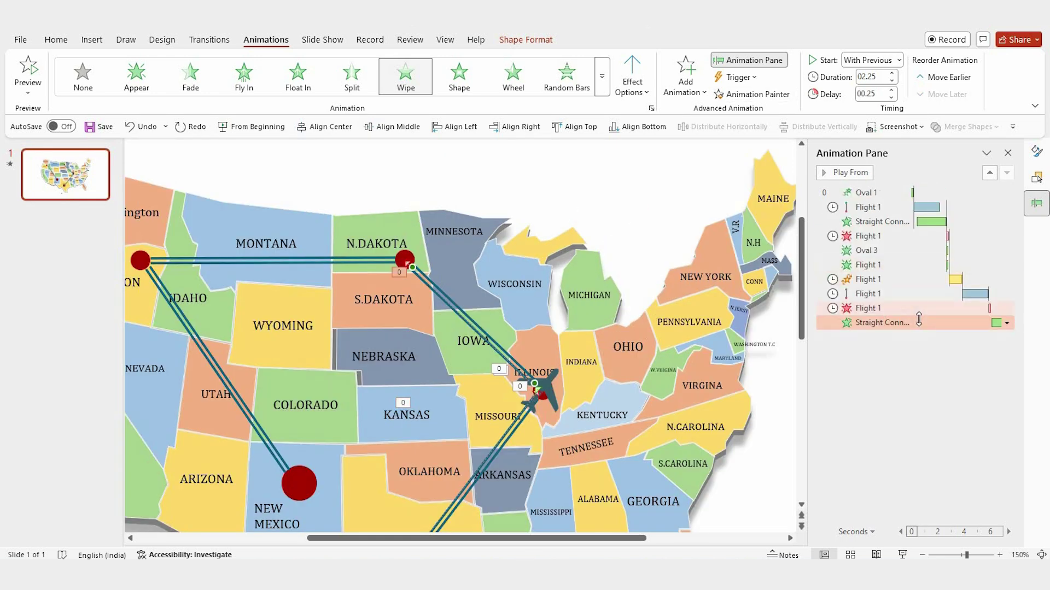
drag(939, 308, 942, 302)
click(893, 97)
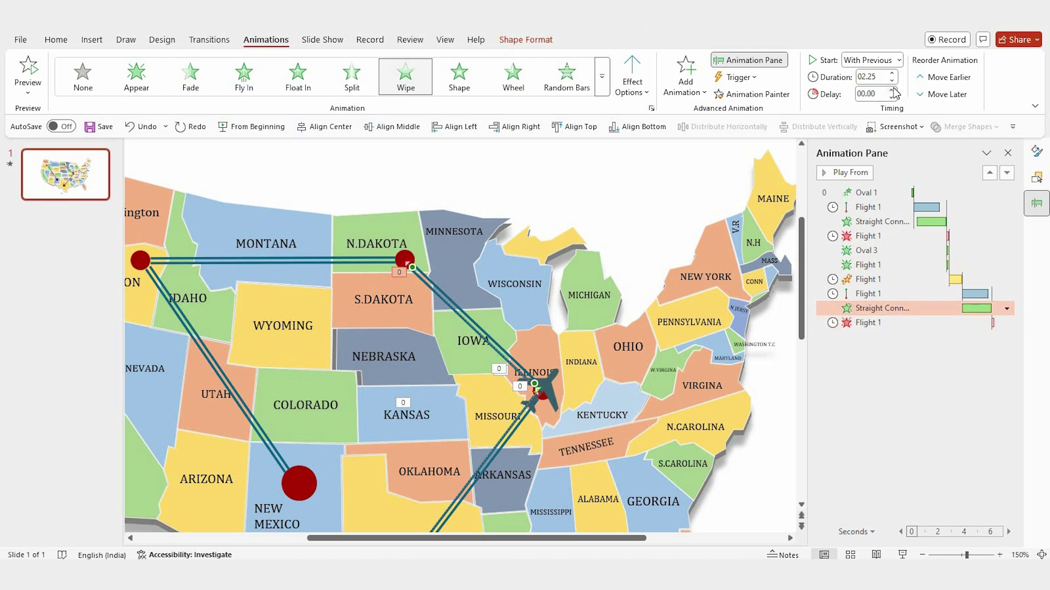
click(960, 382)
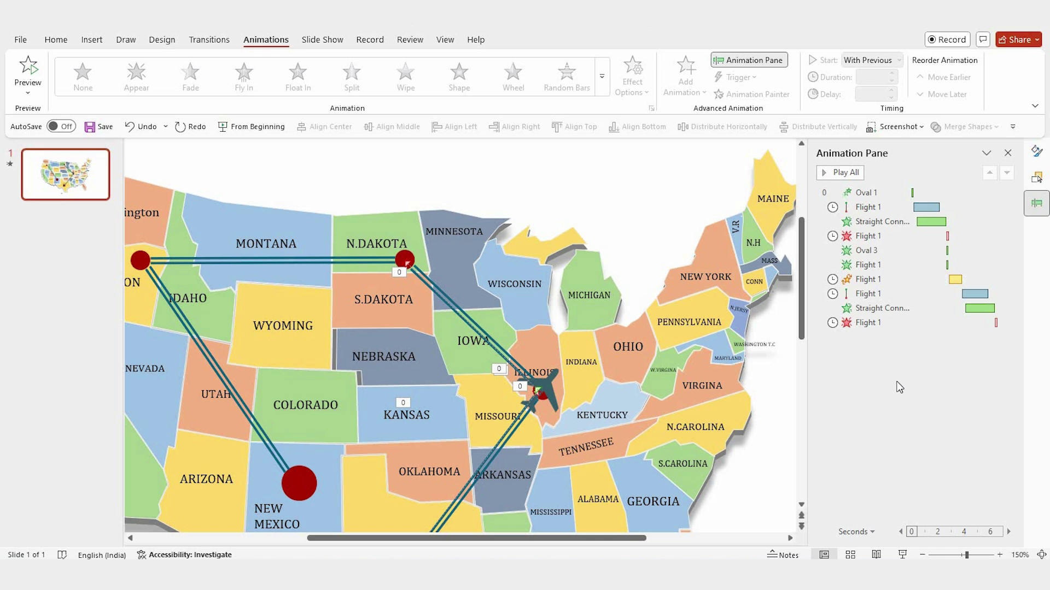
- Recolor the Illinois airplane purple and lower its picture contrast
click(548, 384)
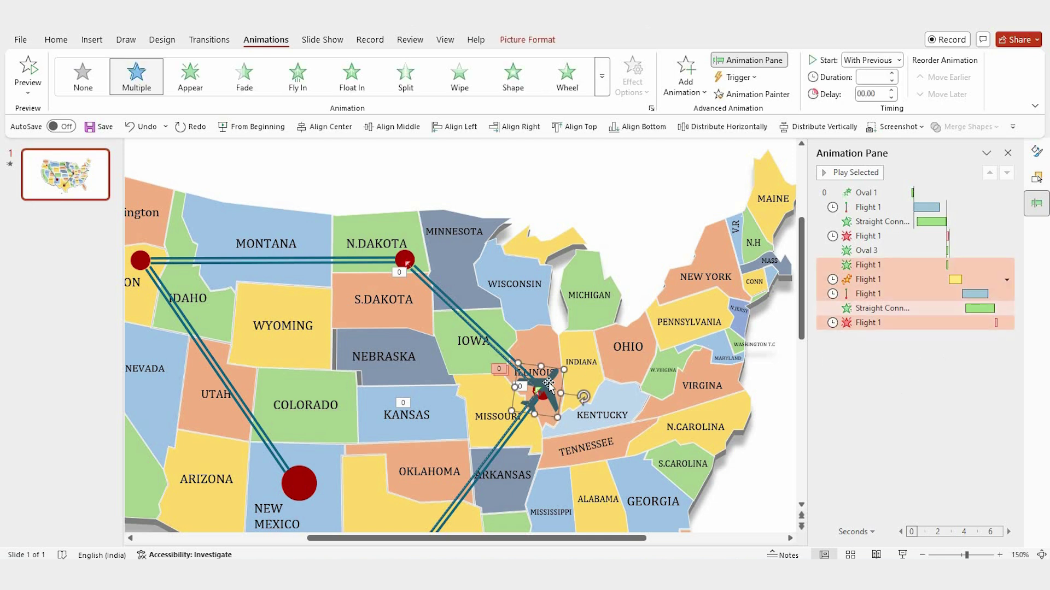
click(527, 39)
click(125, 82)
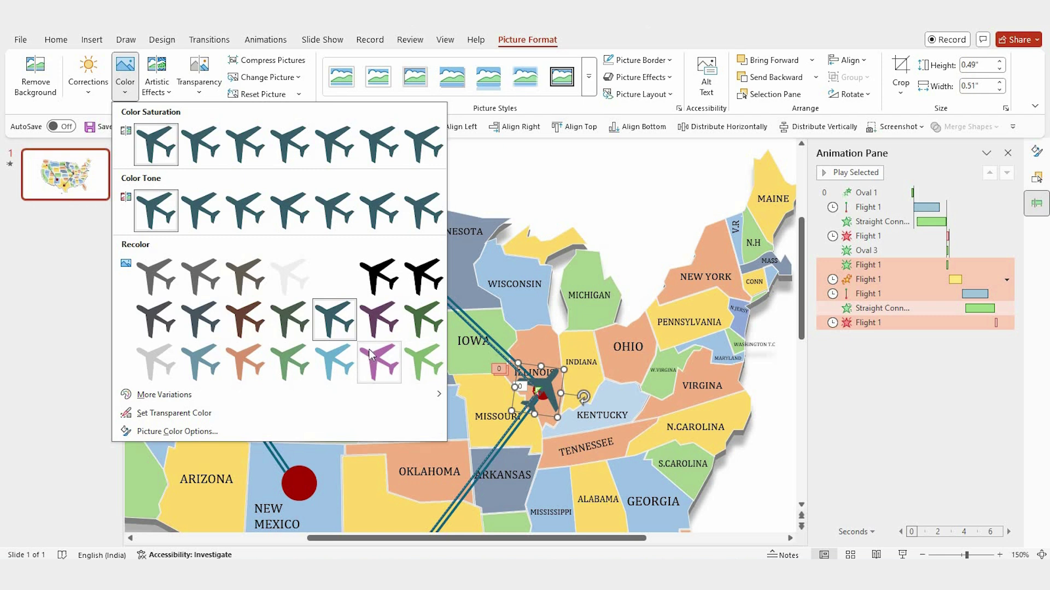
click(379, 366)
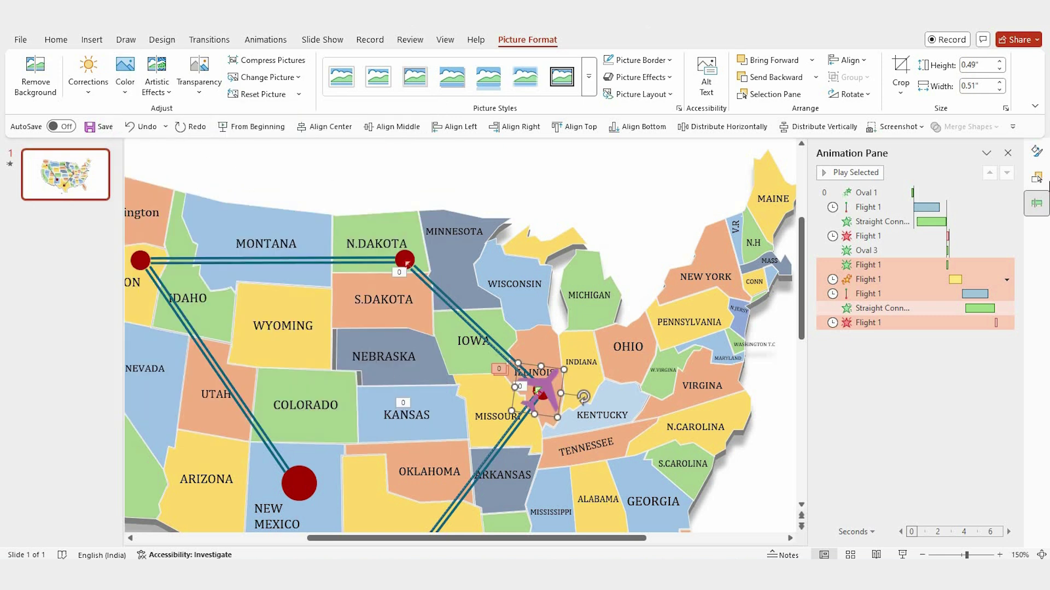
click(1035, 197)
click(940, 176)
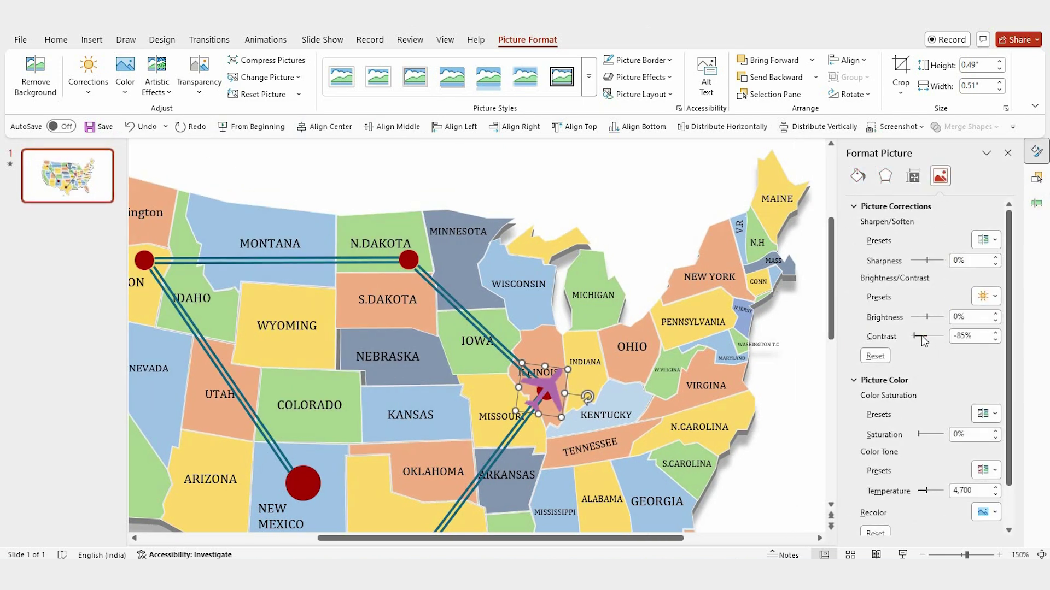
drag(918, 342, 922, 336)
click(793, 405)
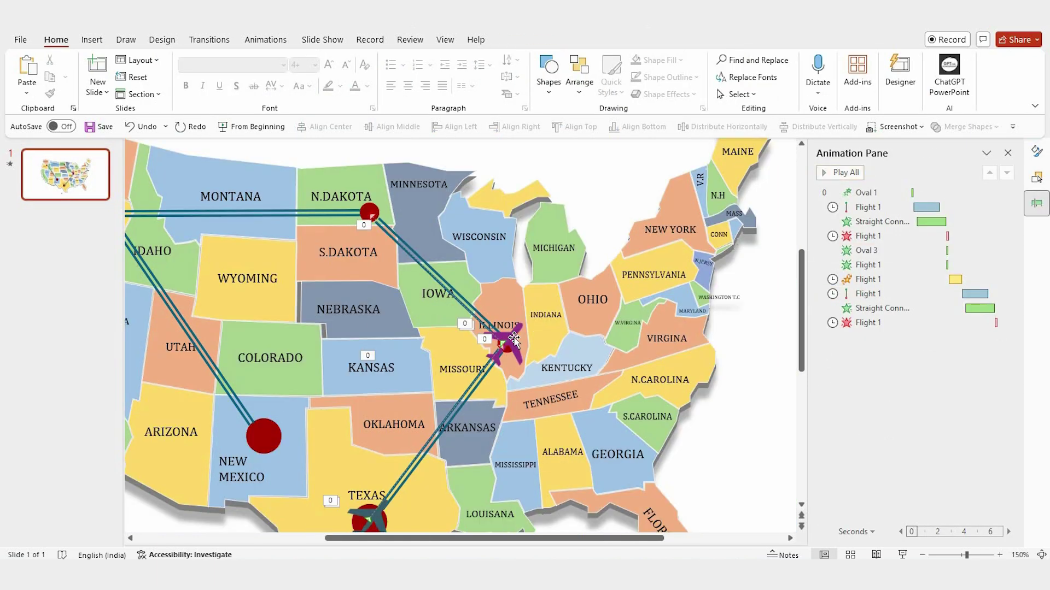
- Add a Fade entrance to the North Dakota marker, starting With Previous with a 0.15-second duration
click(514, 338)
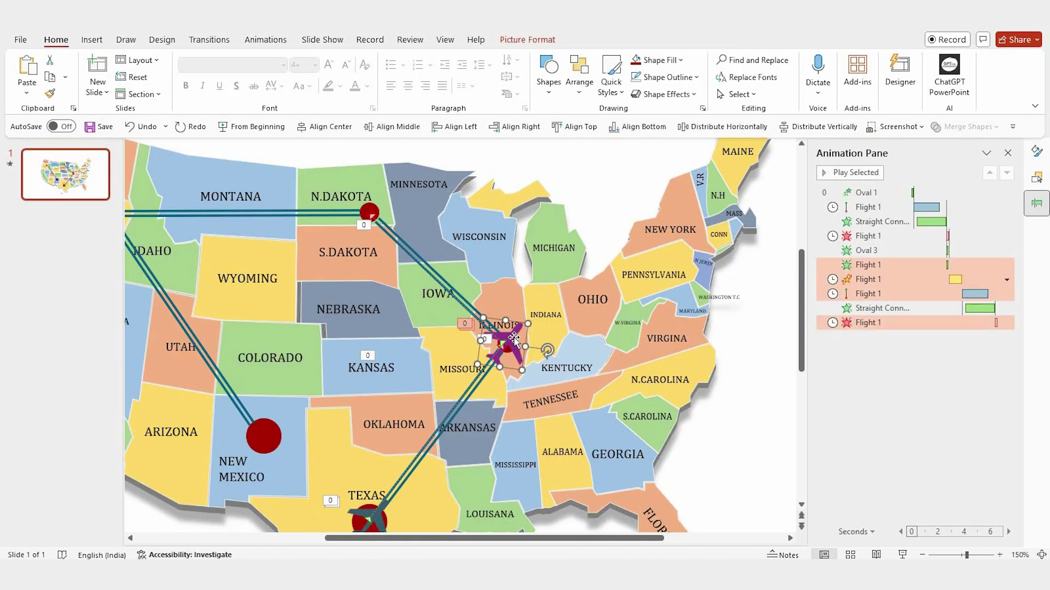
click(364, 208)
click(265, 40)
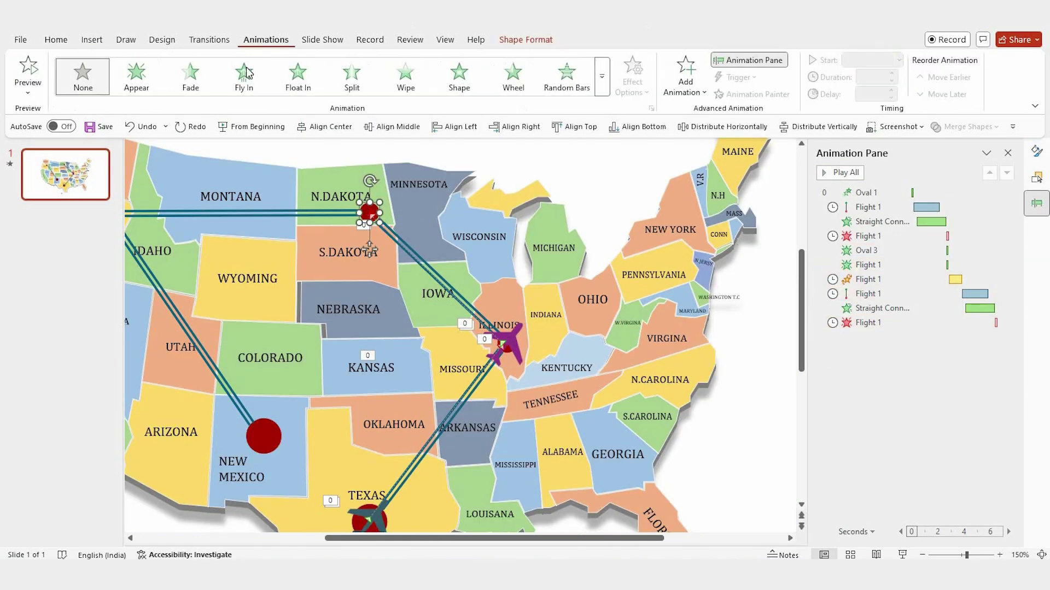
click(191, 76)
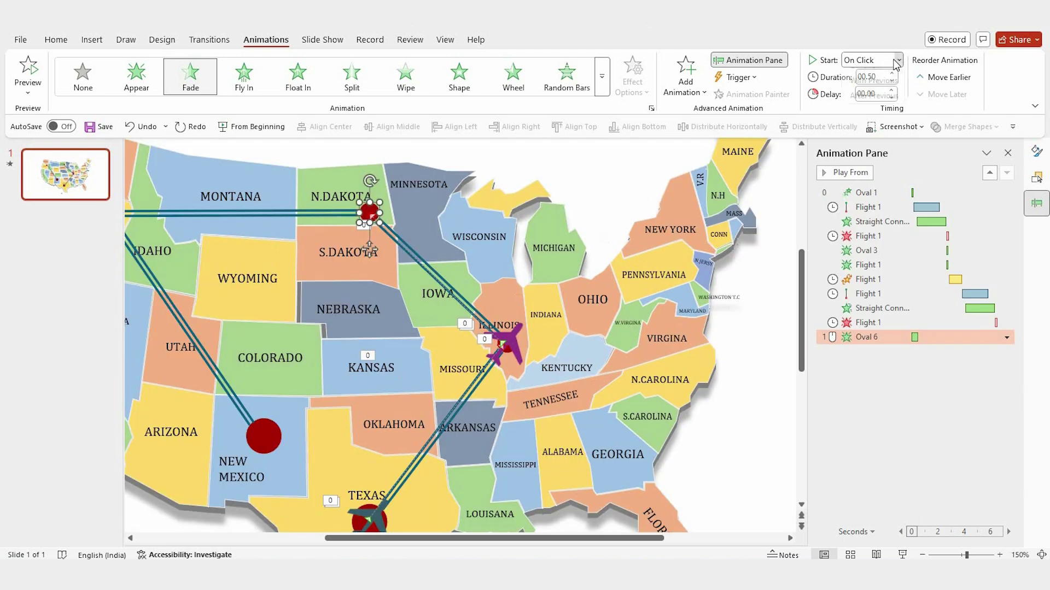
click(898, 60)
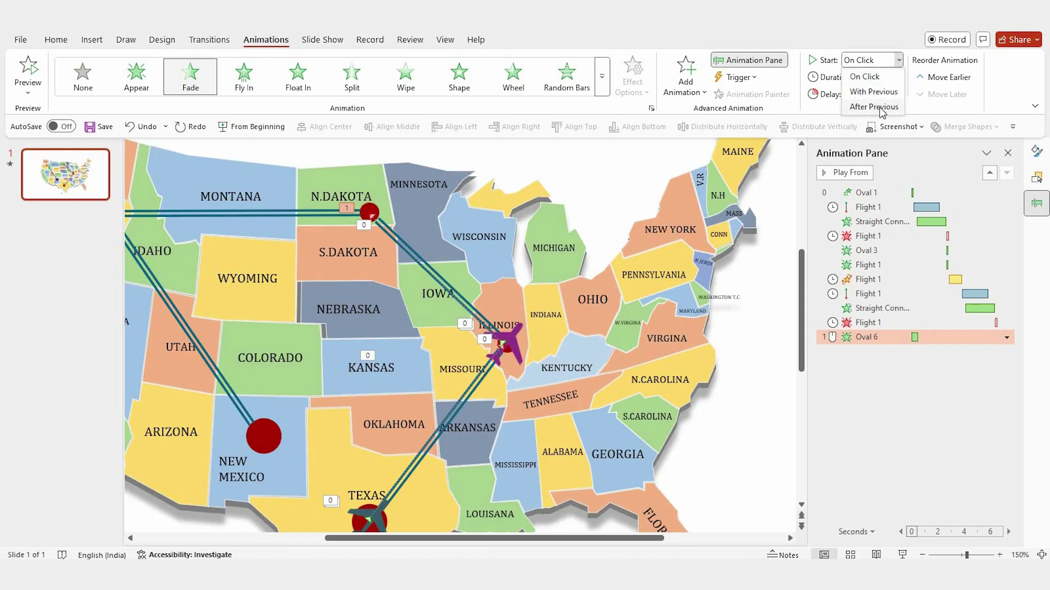
click(880, 107)
click(898, 62)
click(875, 91)
click(882, 77)
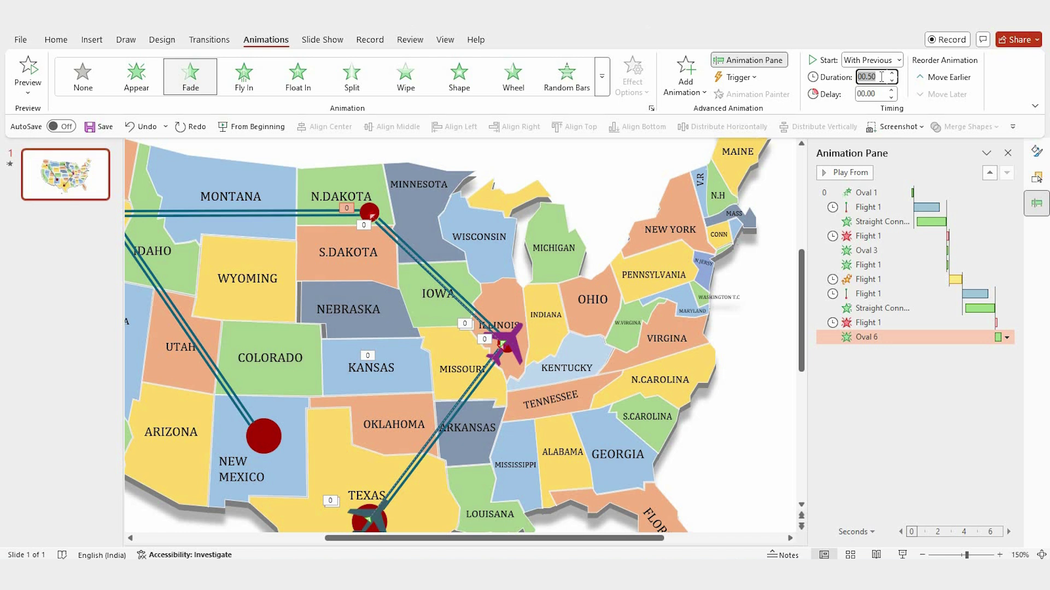
text(.15)
key(Return)
- Duplicate the Illinois airplane onto the North Dakota marker and end the copy's motion path at the Oregon marker
click(581, 432)
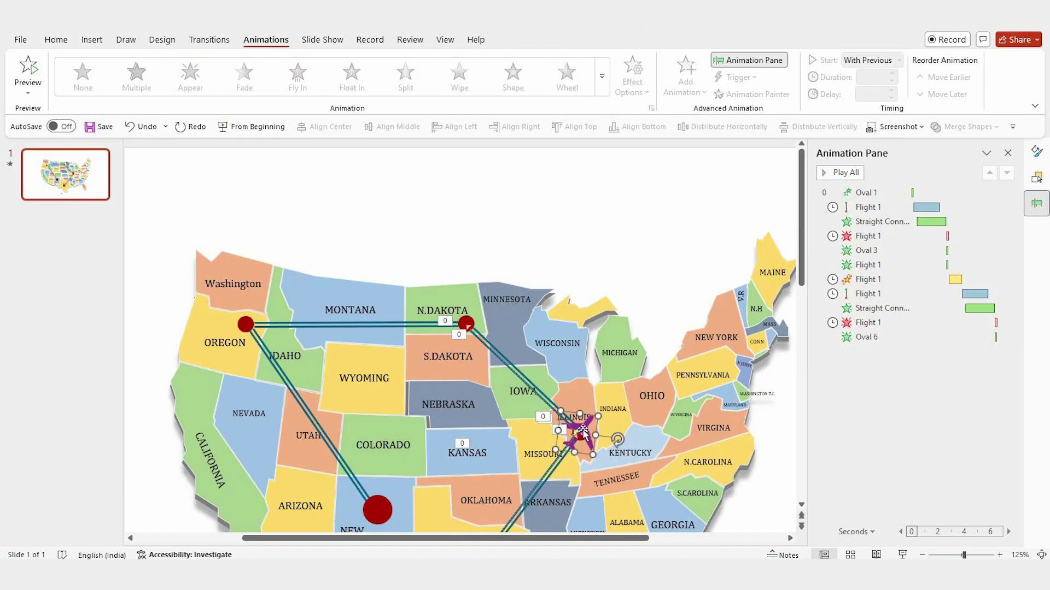
key(ctrl+d)
drag(594, 444, 470, 324)
click(356, 220)
drag(355, 220, 245, 325)
- Fine-tune the start of the North Dakota airplane's motion path so it sits on the airplane's center at the marker
scroll(467, 328, up, 10)
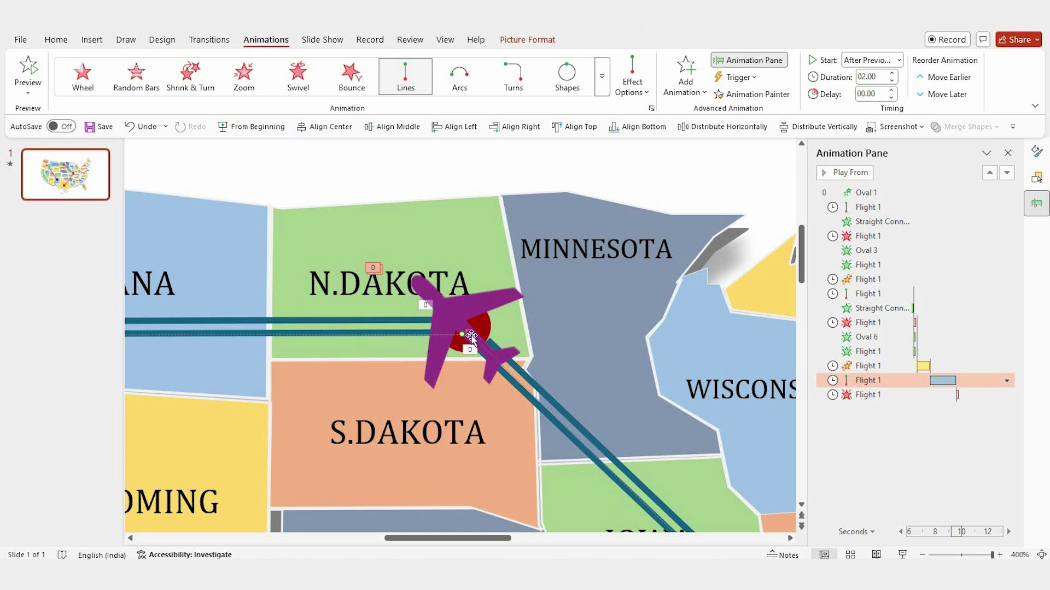
click(468, 332)
click(459, 338)
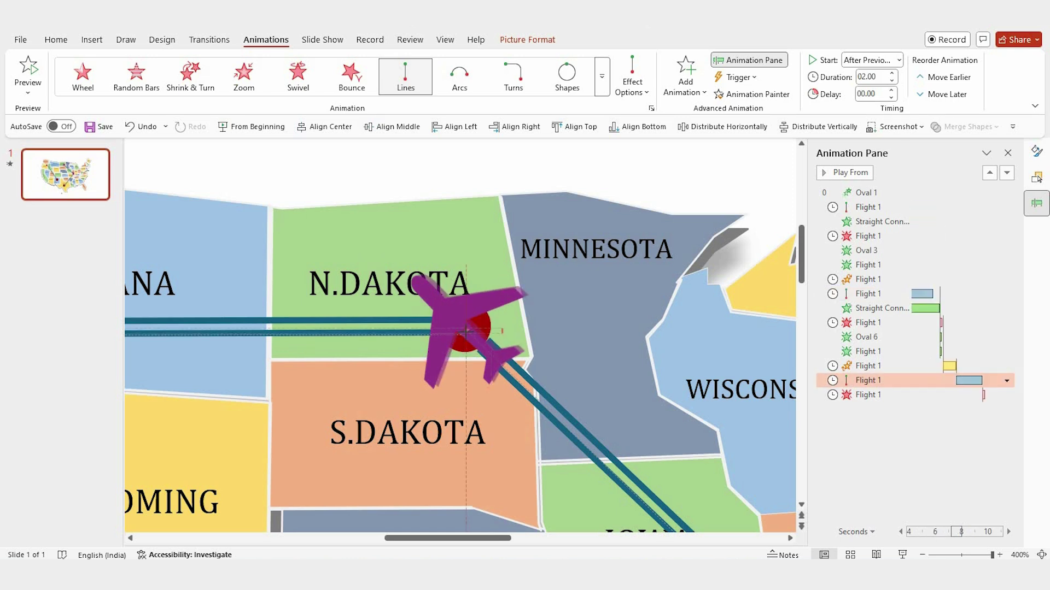
drag(464, 333, 467, 332)
click(575, 169)
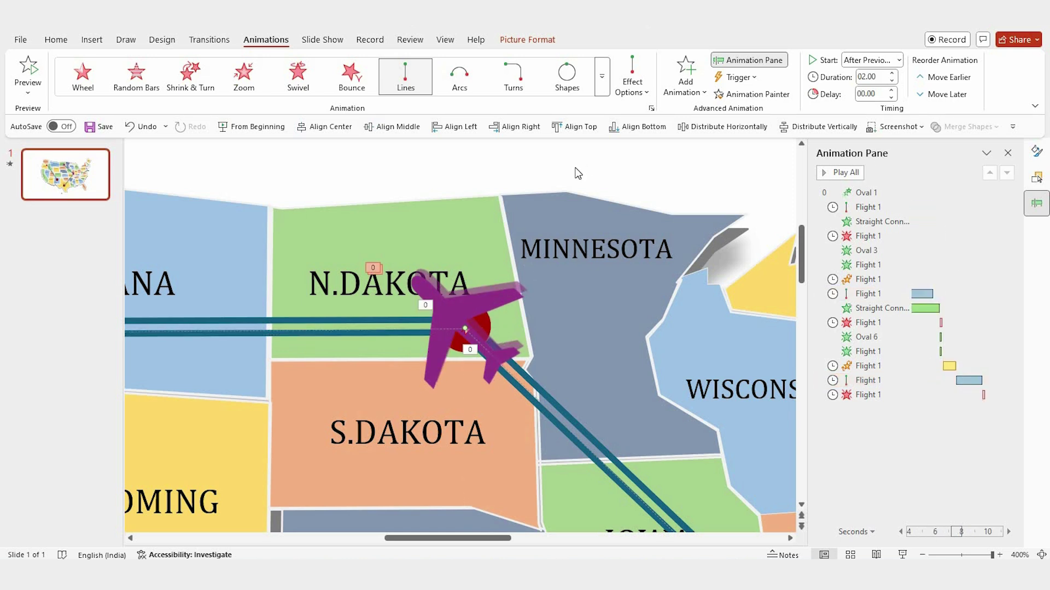
- Set the North Dakota airplane's Spin to a custom amount of 50° counterclockwise
scroll(575, 169, down, 3)
click(950, 367)
click(1006, 366)
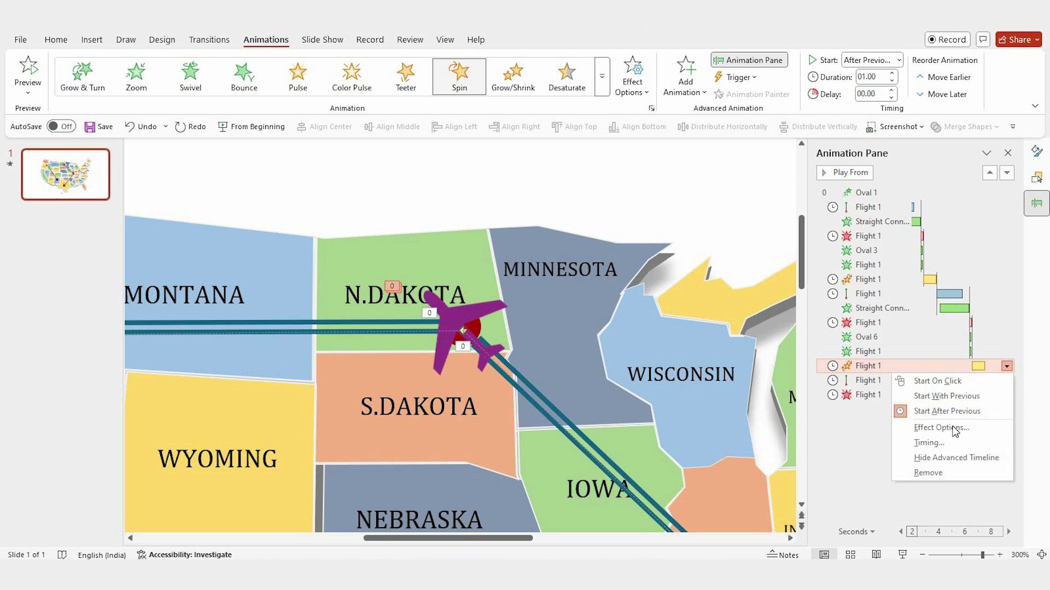
click(941, 428)
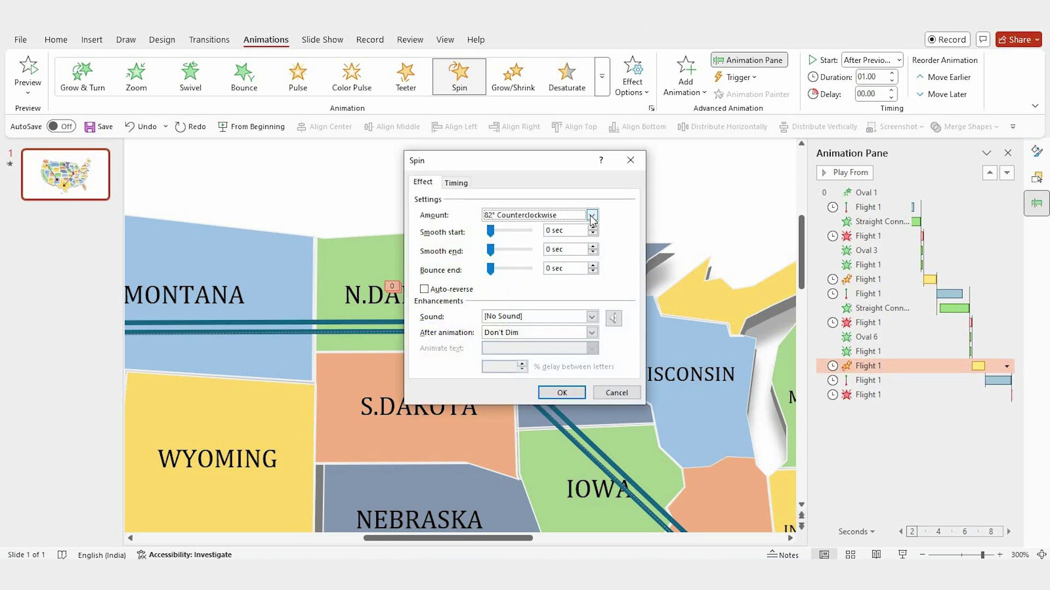
click(592, 216)
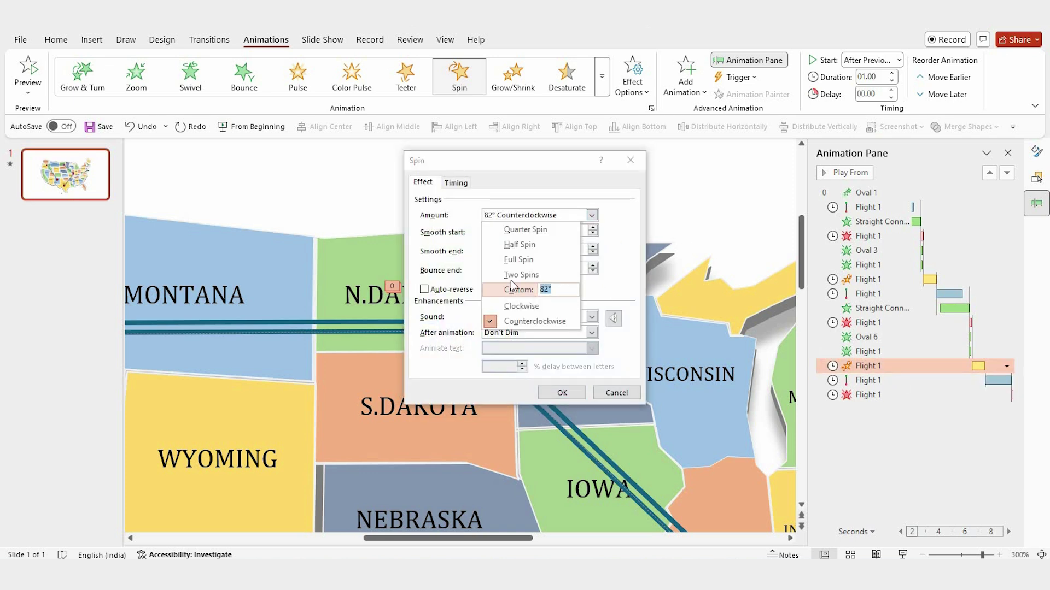
text(4)
key(Return)
key(Return)
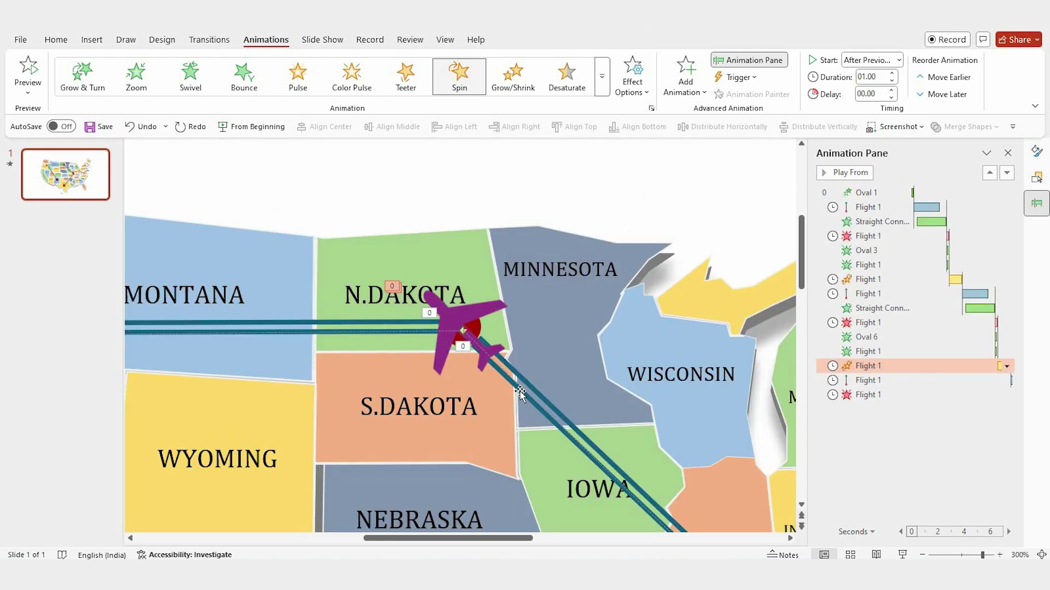
- Copy the Illinois–North Dakota line's Wipe to the North Dakota–Oregon line and set its direction to From Right
click(519, 394)
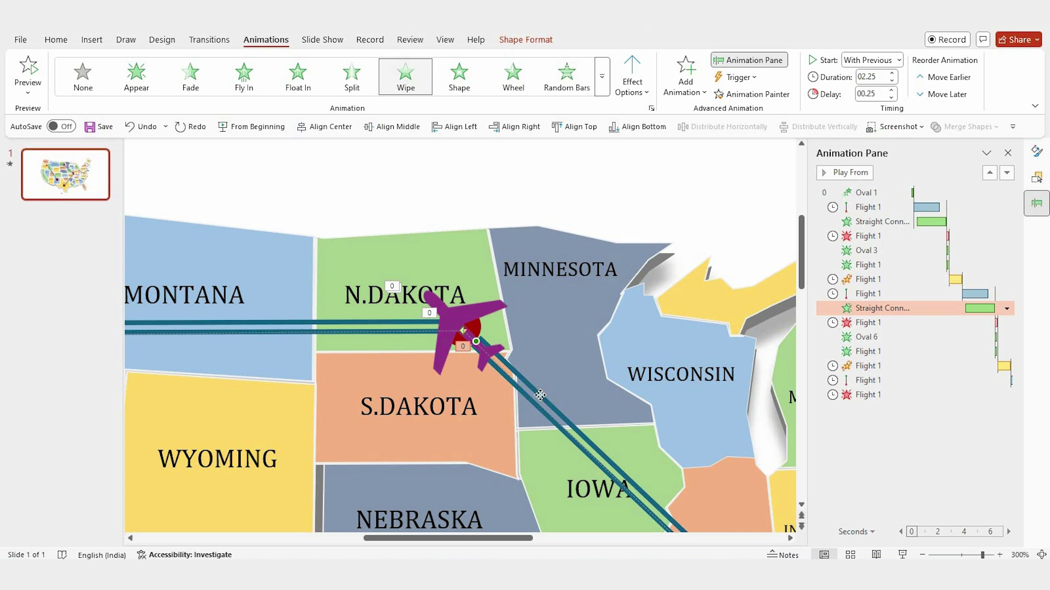
click(727, 94)
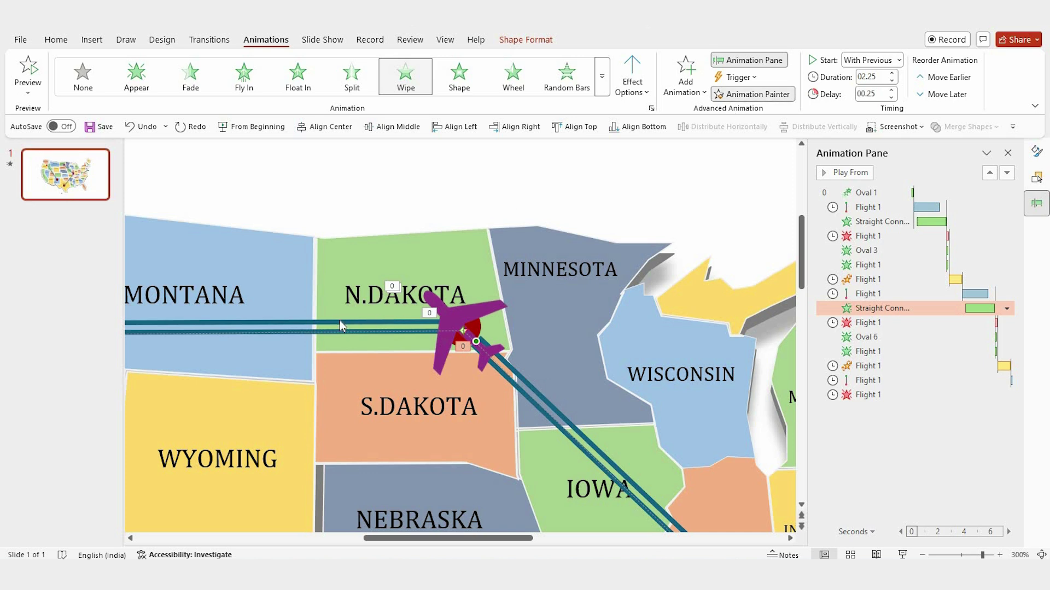
click(340, 320)
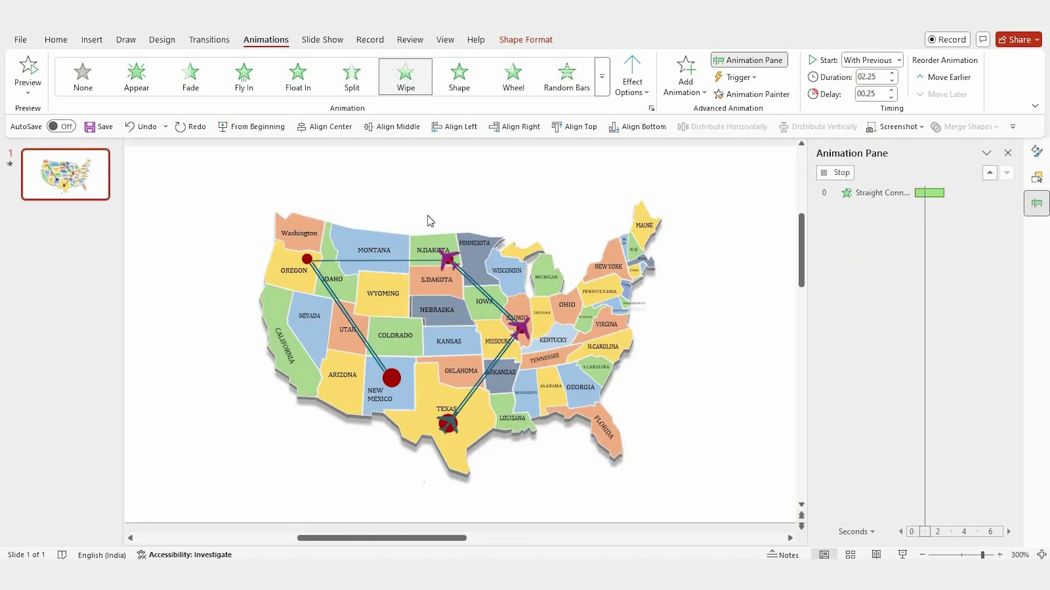
click(642, 92)
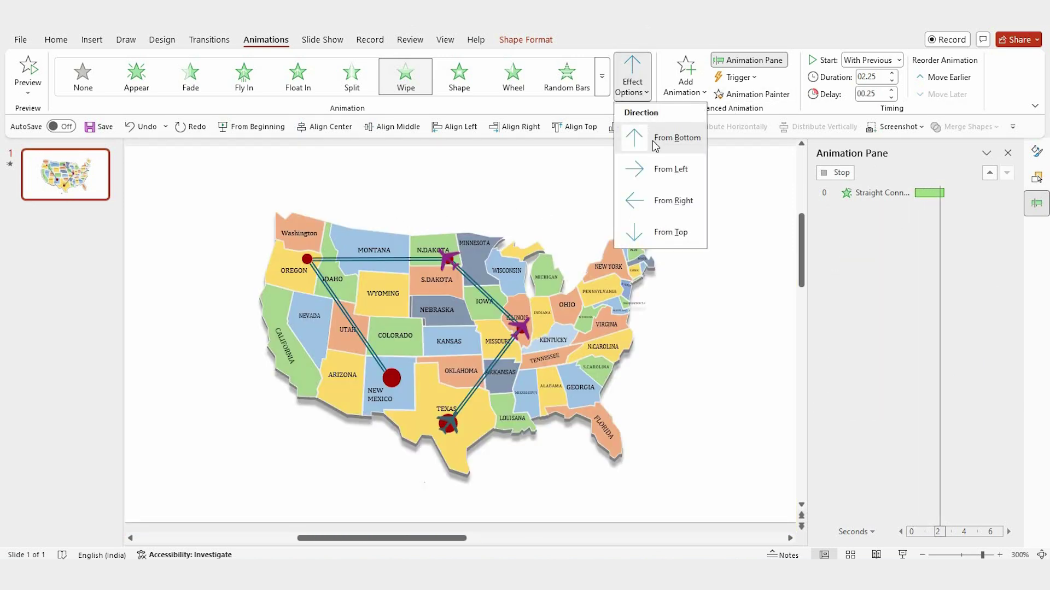
click(664, 201)
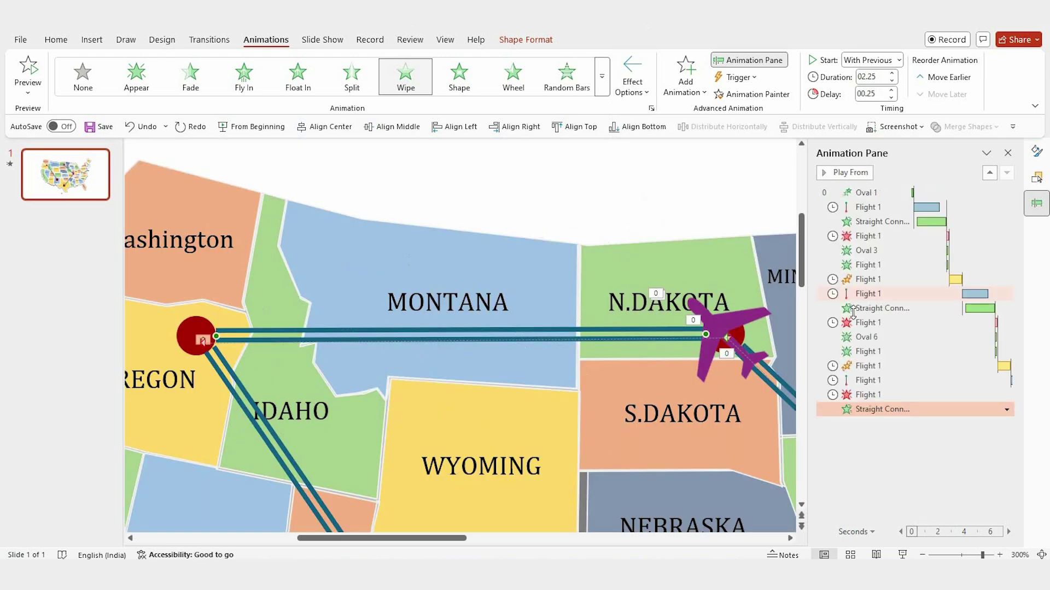
- Order the North Dakota–Oregon line's Wipe before the airplane's exit and delay it 0.25 seconds
click(1009, 532)
click(1009, 532)
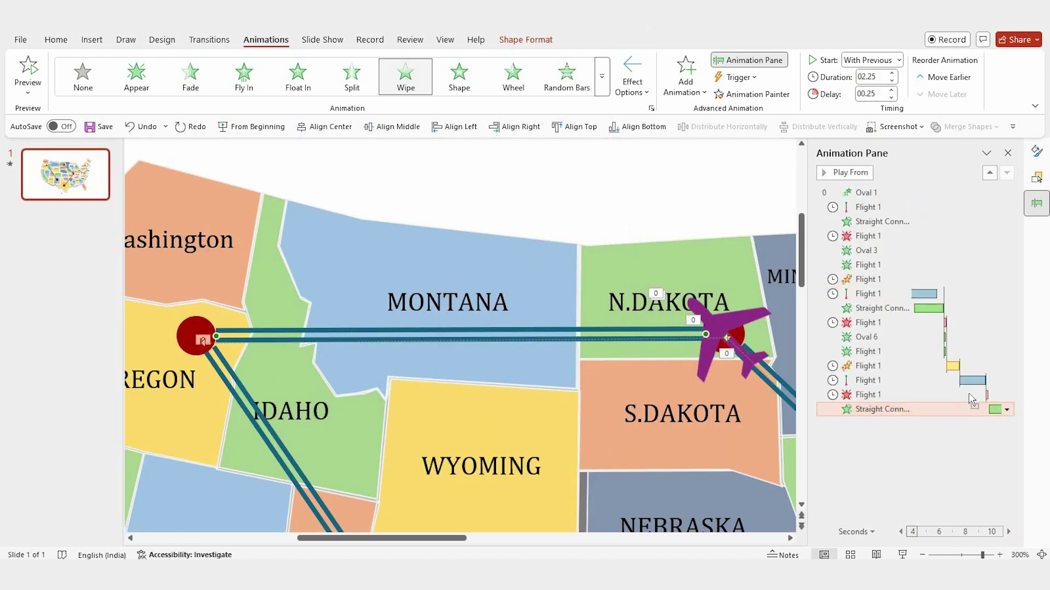
drag(971, 410, 972, 389)
click(892, 92)
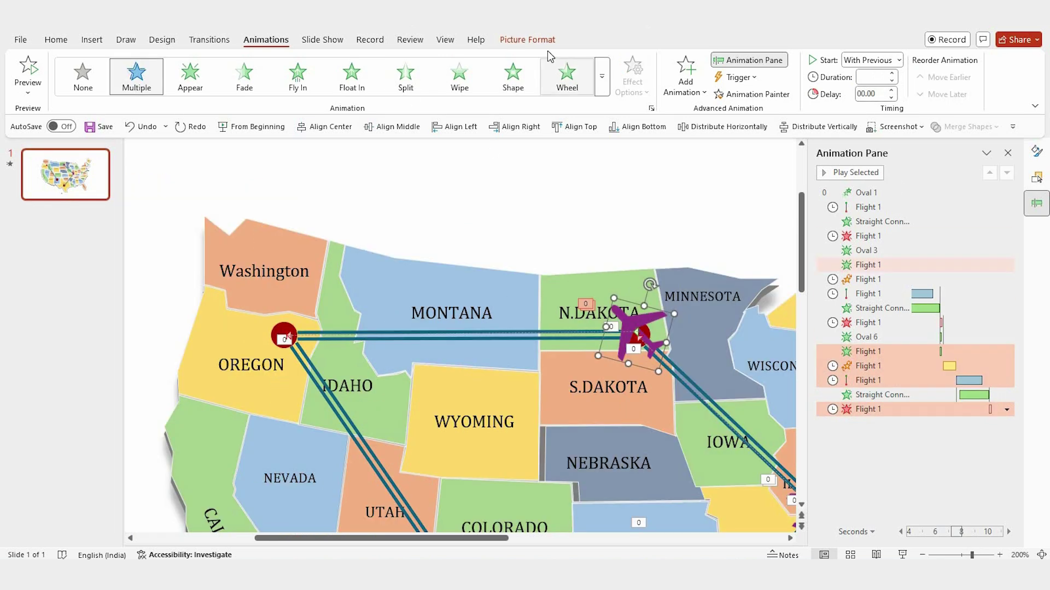
- Recolor the North Dakota airplane blue
click(542, 46)
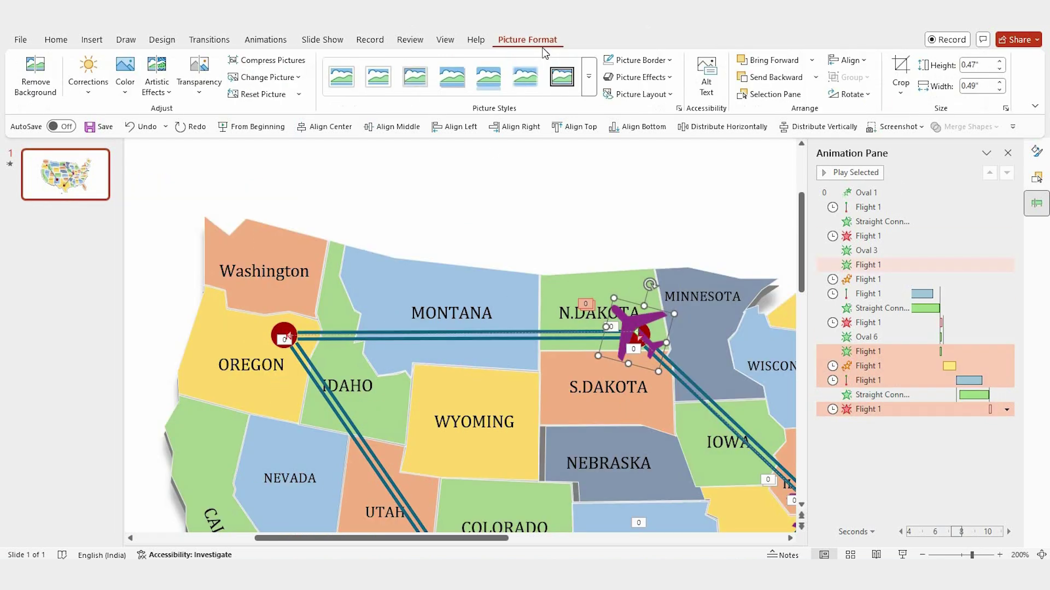
click(124, 76)
click(333, 317)
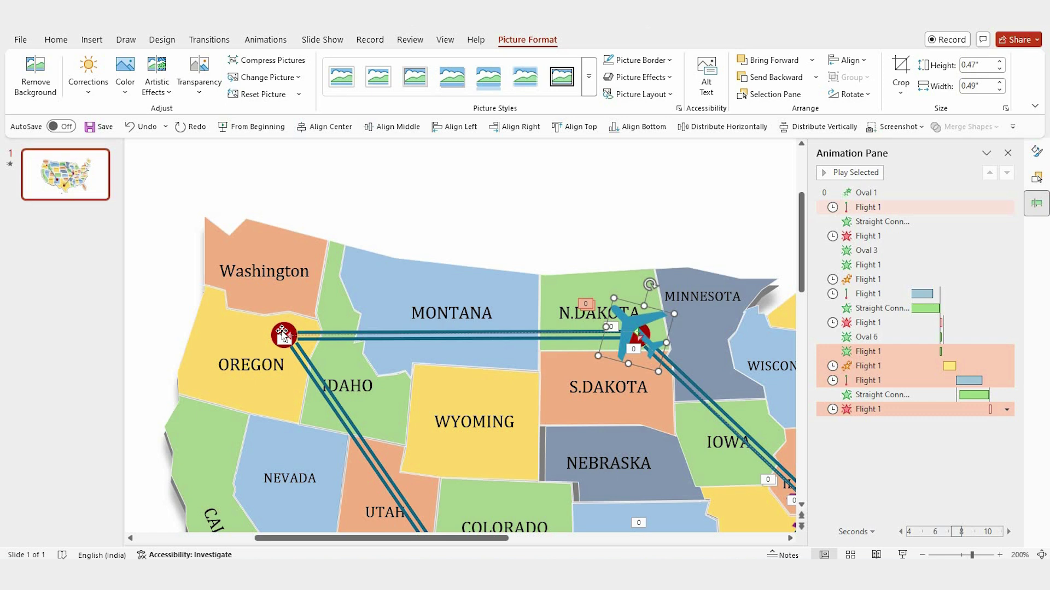
- Add a Fade entrance to the Oregon marker, starting With Previous, and shorten its duration
click(282, 333)
click(265, 40)
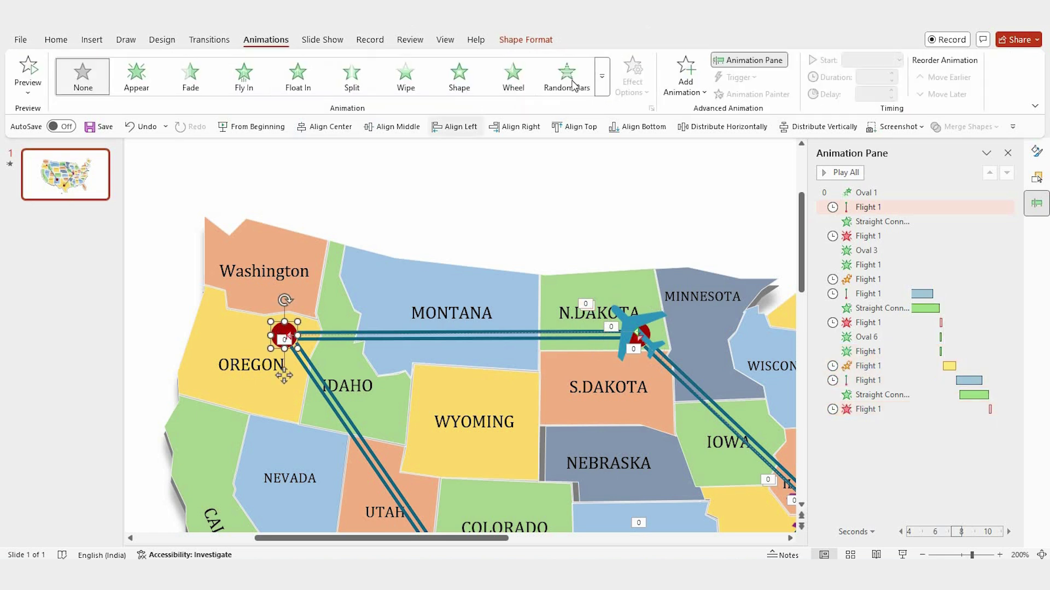
click(189, 77)
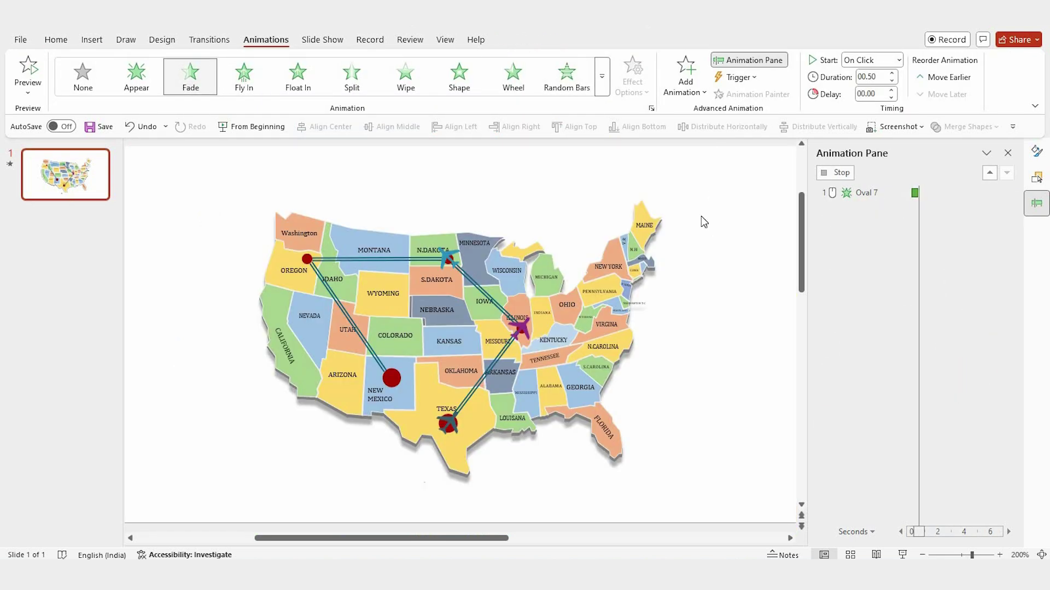
click(898, 61)
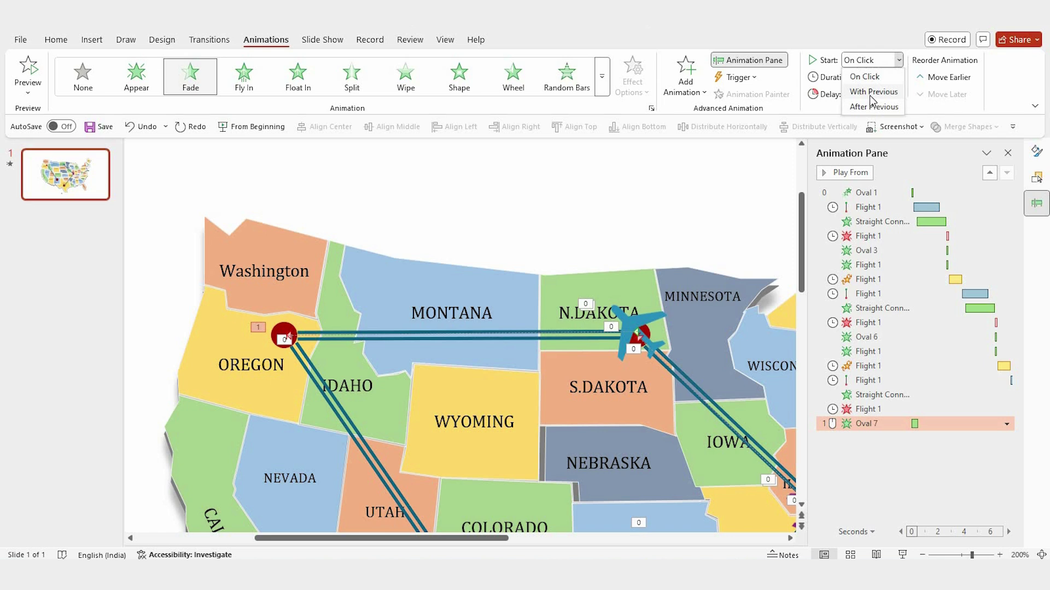
click(872, 94)
click(883, 78)
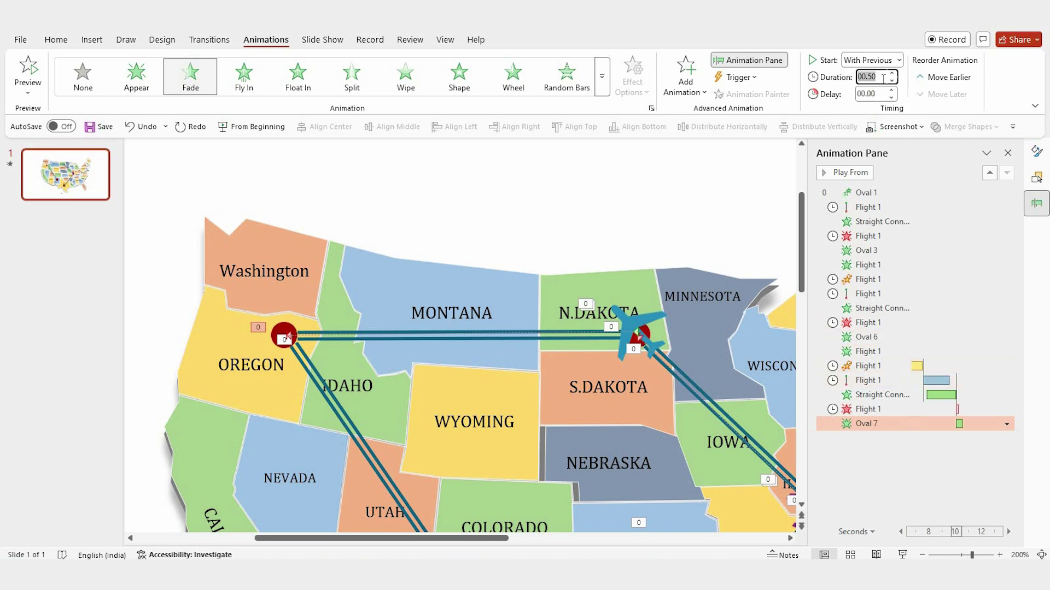
key(Return)
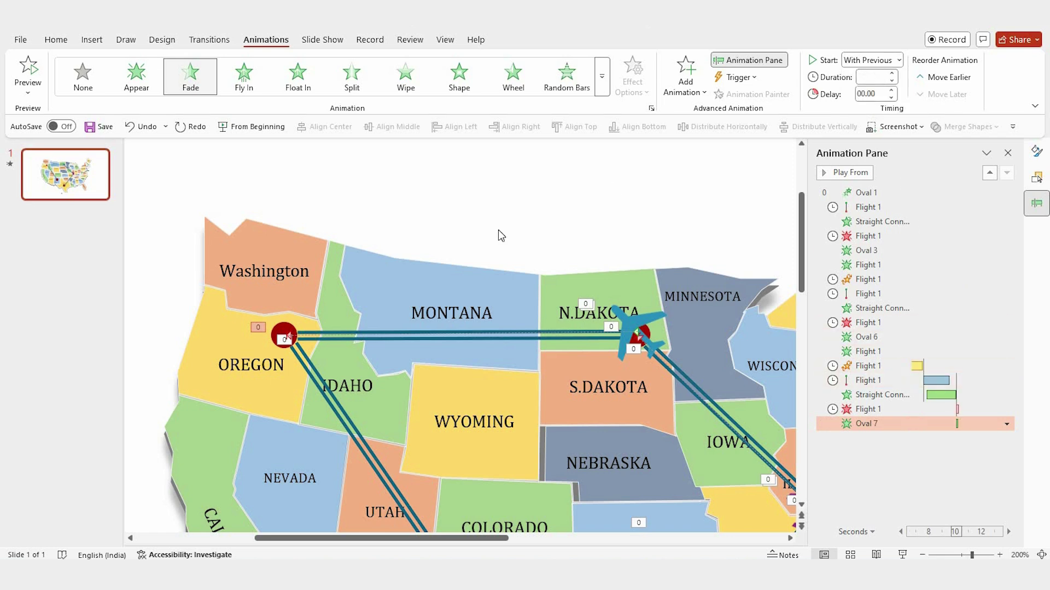
- Duplicate the North Dakota airplane onto the Oregon marker and end the copy's motion path at the New Mexico marker
click(650, 319)
scroll(650, 319, down, 5)
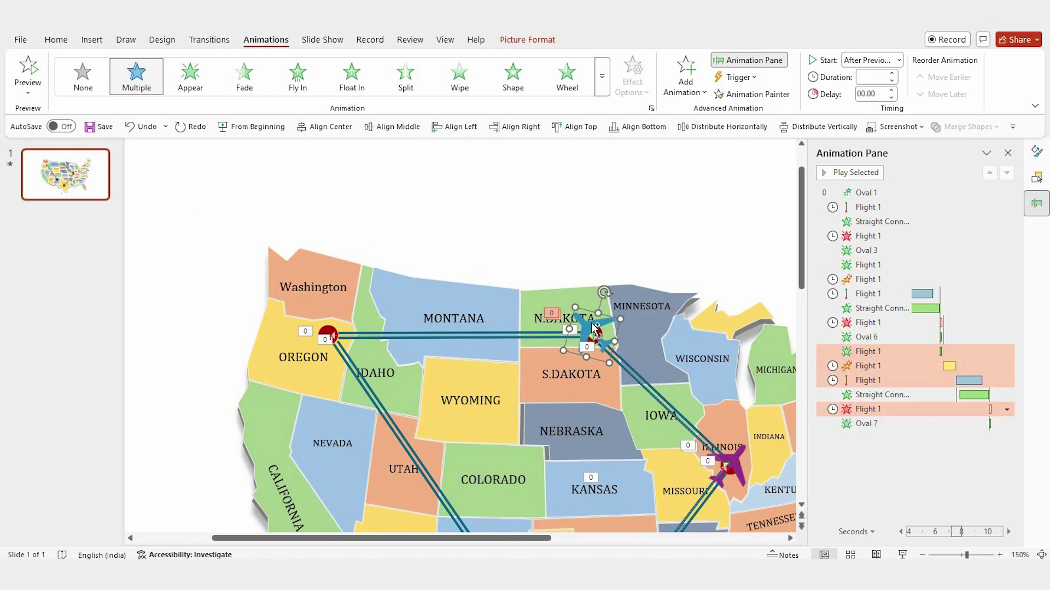
drag(601, 339, 335, 336)
scroll(336, 337, down, 5)
click(188, 291)
drag(188, 290, 466, 436)
- Rotate the Oregon airplane to point west along the incoming route line and adjust its position on the marker
scroll(377, 326, up, 10)
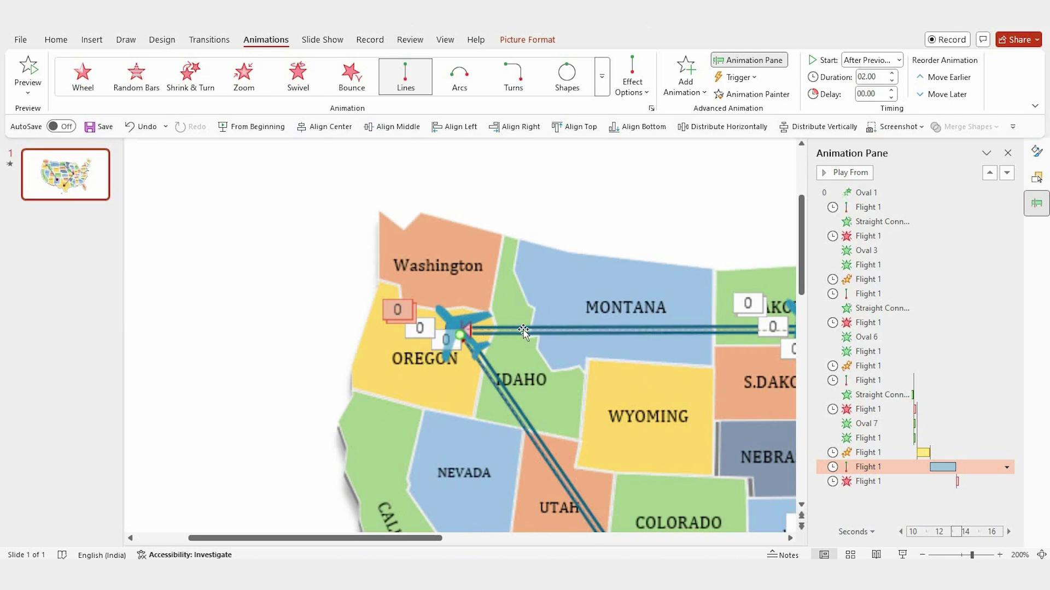
click(449, 318)
drag(474, 286, 430, 295)
drag(446, 331, 448, 323)
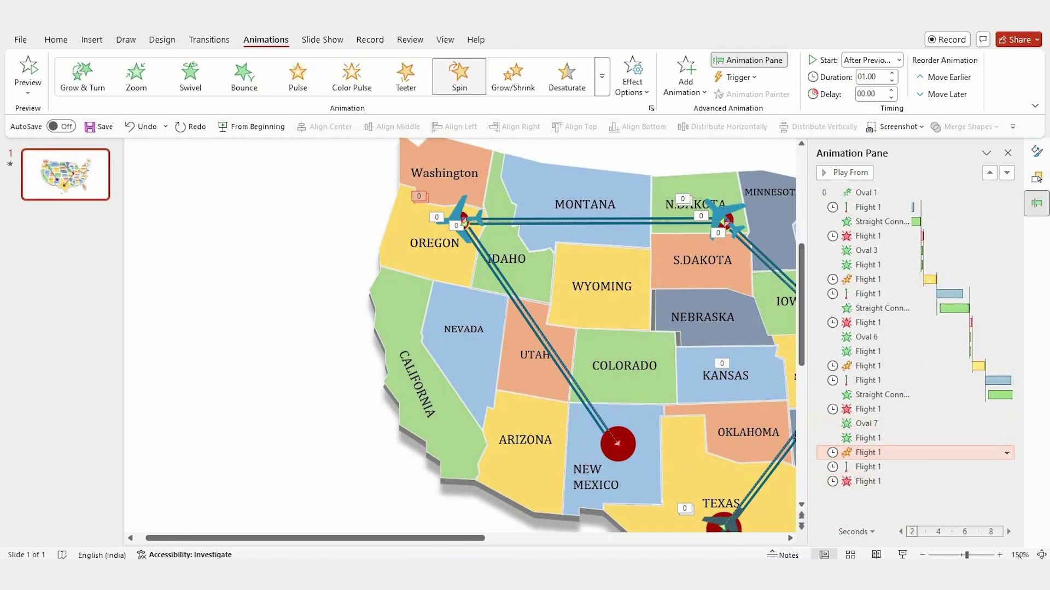
- Set the Oregon airplane's Spin to a custom amount of 12° counterclockwise
click(1009, 532)
click(1009, 531)
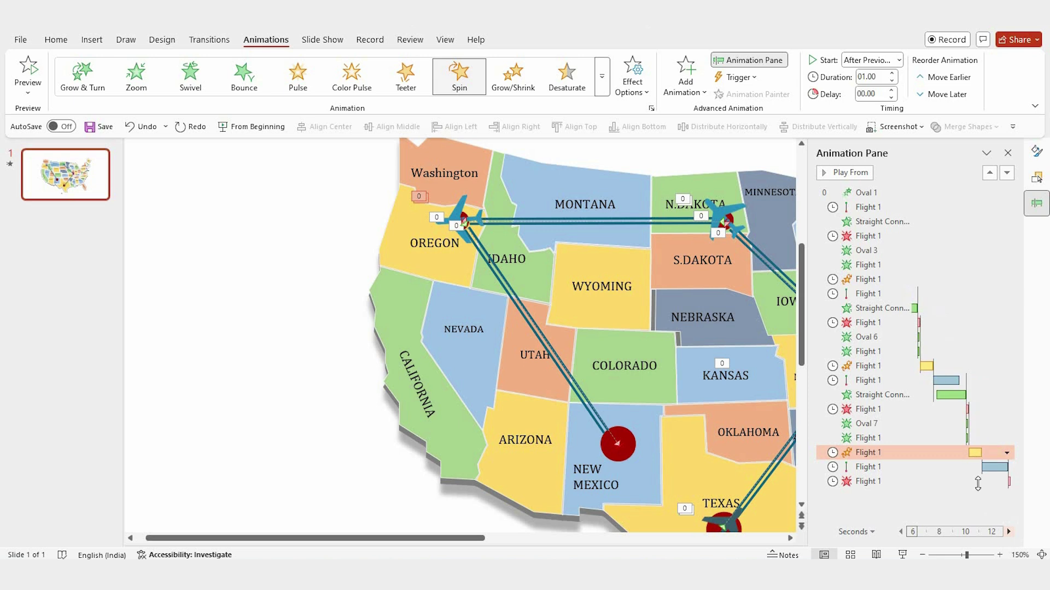
click(1006, 453)
click(941, 392)
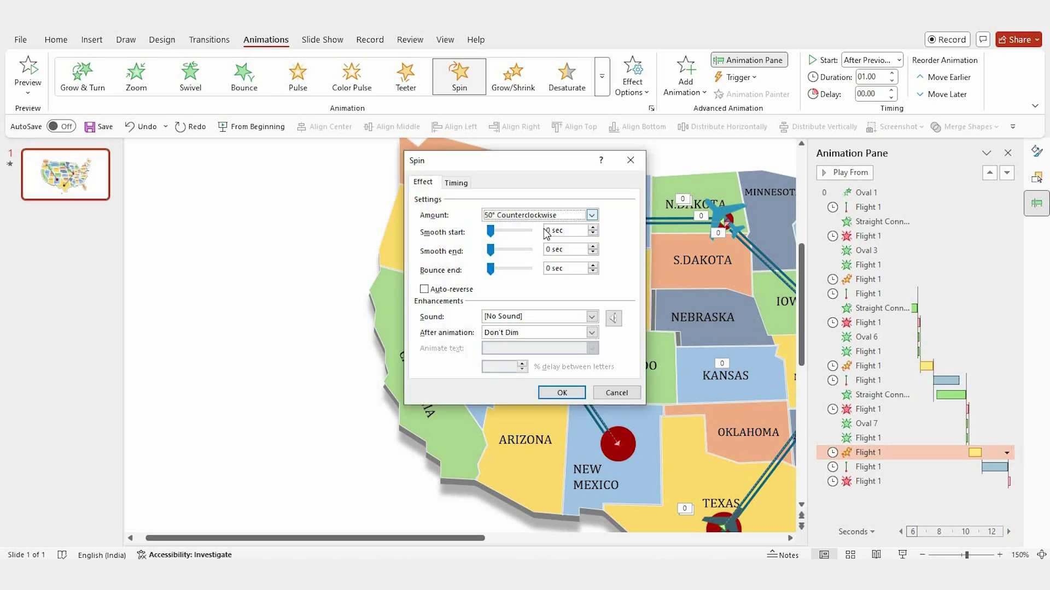
click(592, 214)
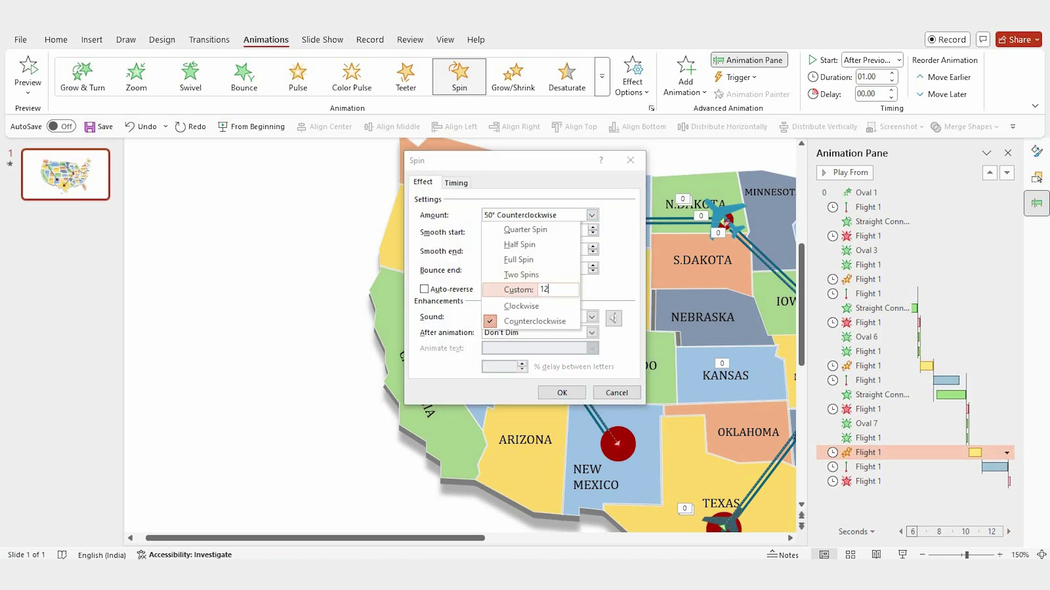
text(12)
key(Return)
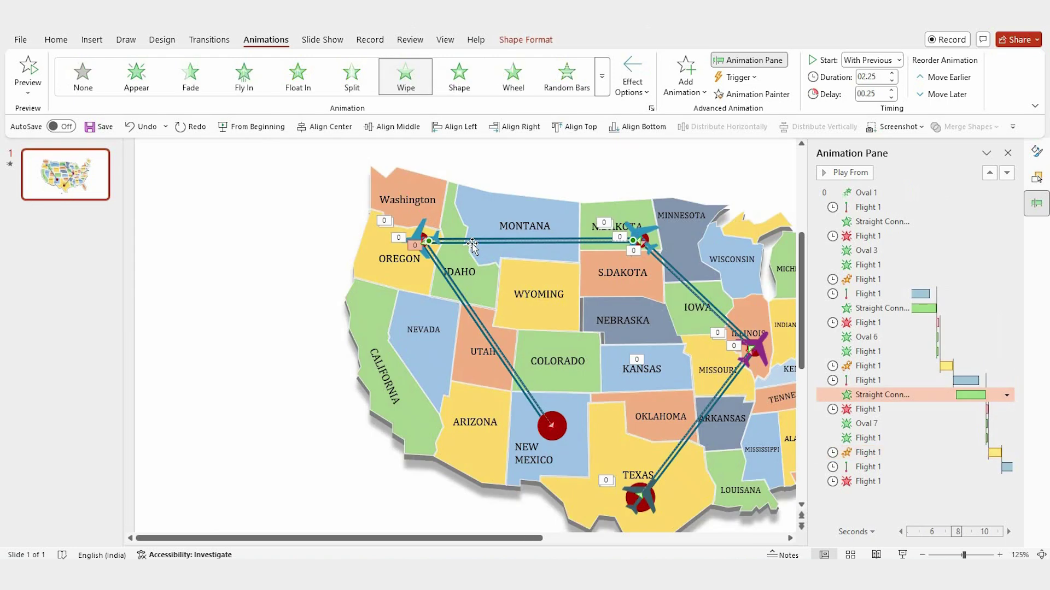
- Copy the North Dakota–Oregon line's Wipe animation to the Oregon–New Mexico line
click(752, 94)
ctrl+scroll(474, 323, up, 2)
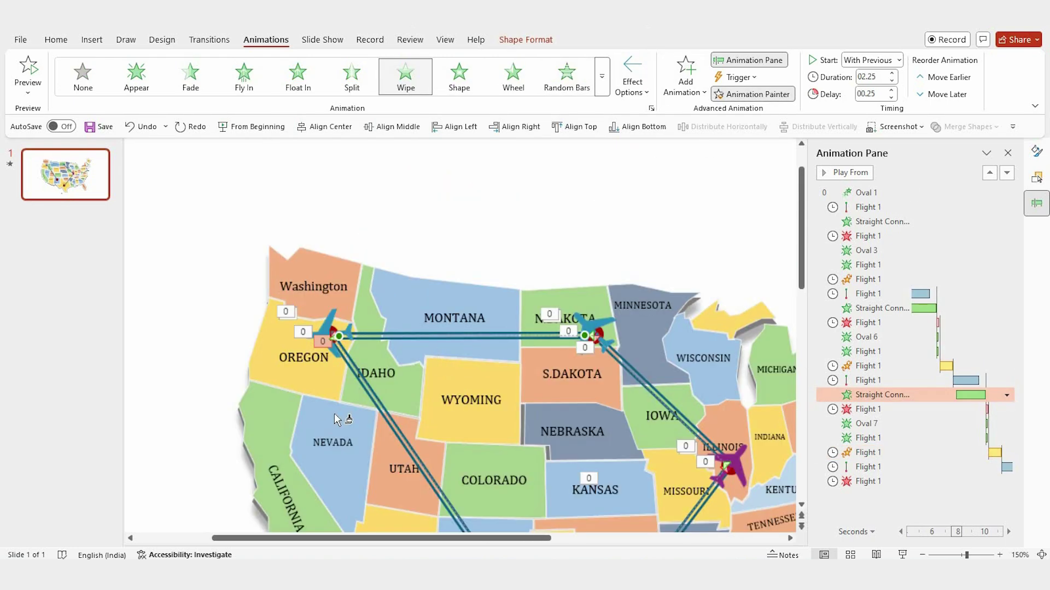
click(373, 403)
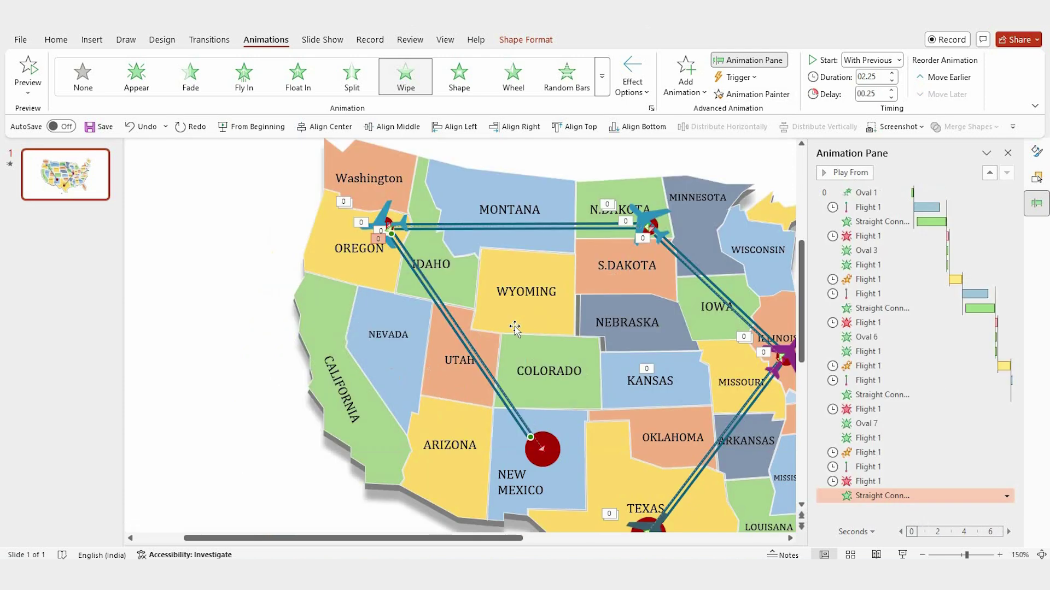
- Set the Wipe direction of the Oregon–New Mexico line to From Top
click(634, 87)
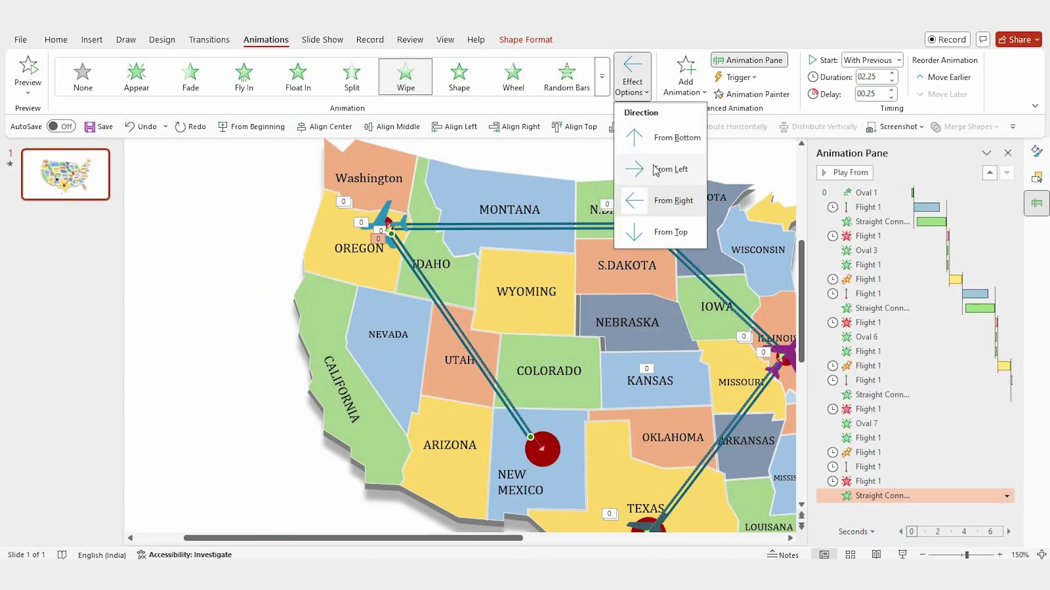
click(642, 232)
- Give the New Mexico marker a Zoom entrance that starts After Previous with a duration of 0.20 seconds
click(545, 441)
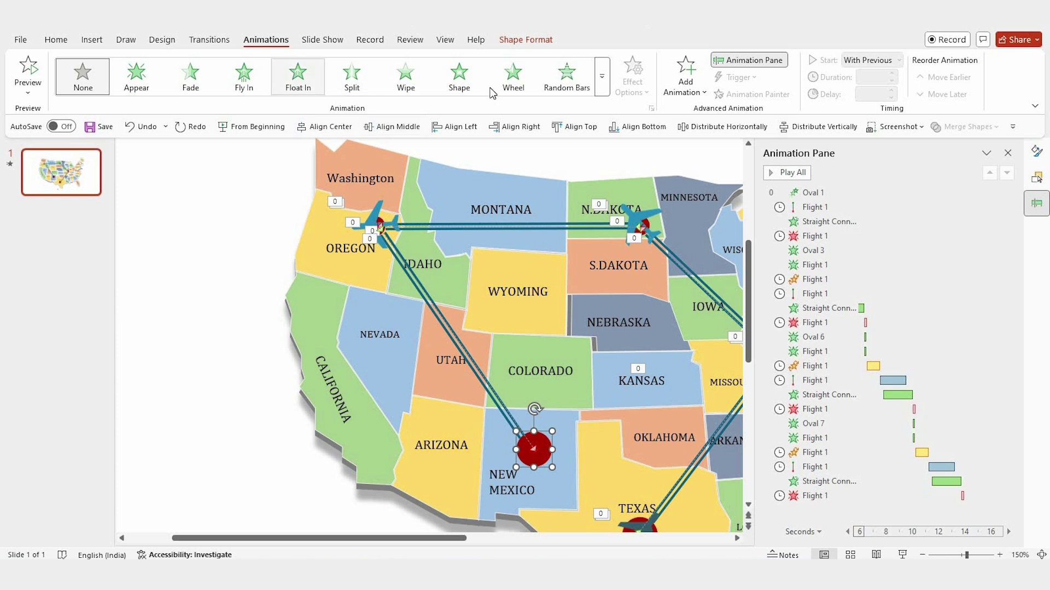
click(602, 91)
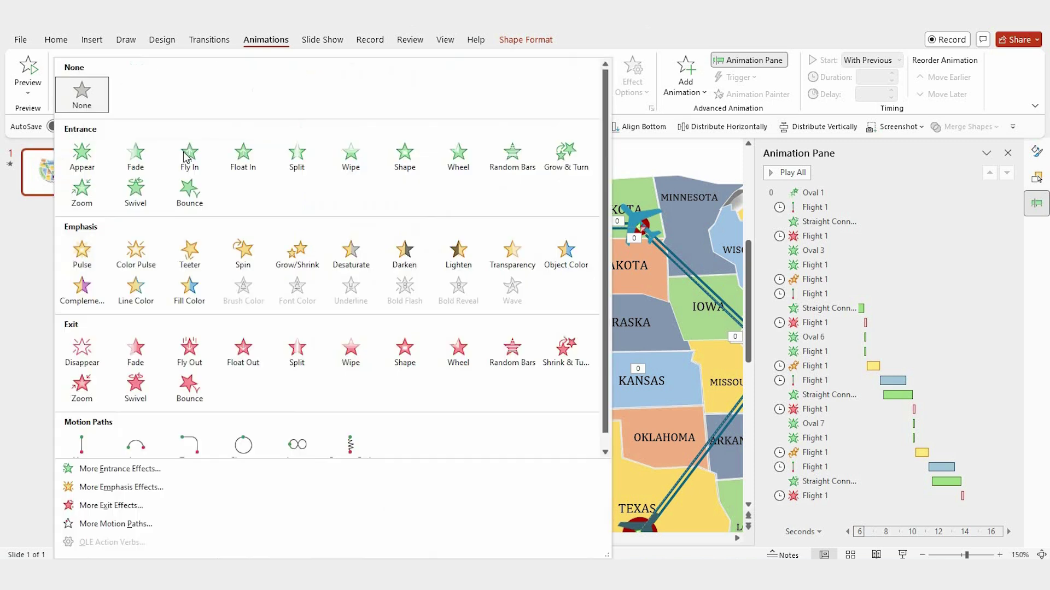
click(88, 206)
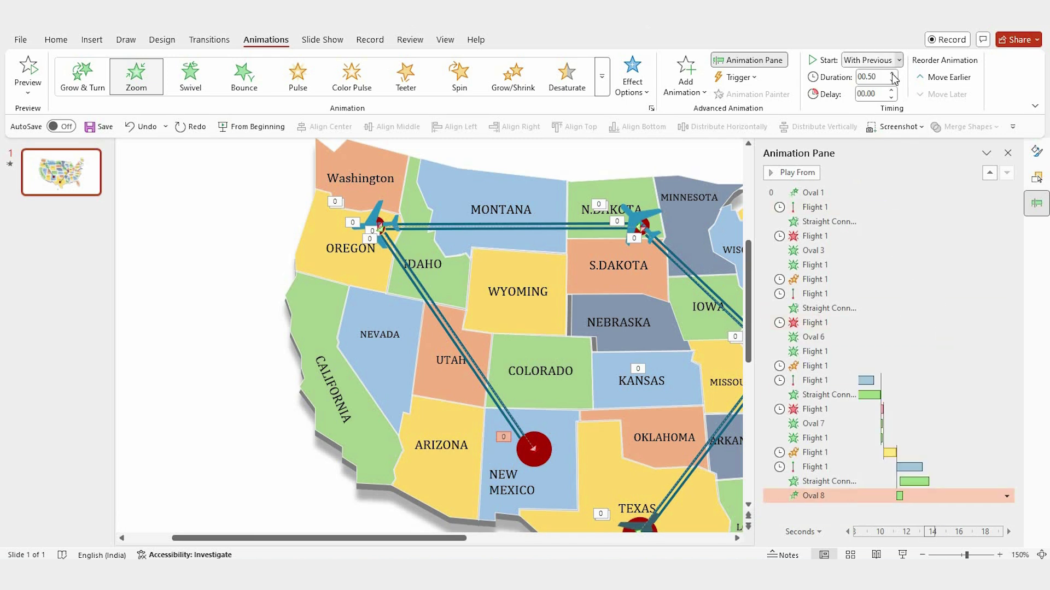
click(899, 60)
click(883, 104)
click(882, 78)
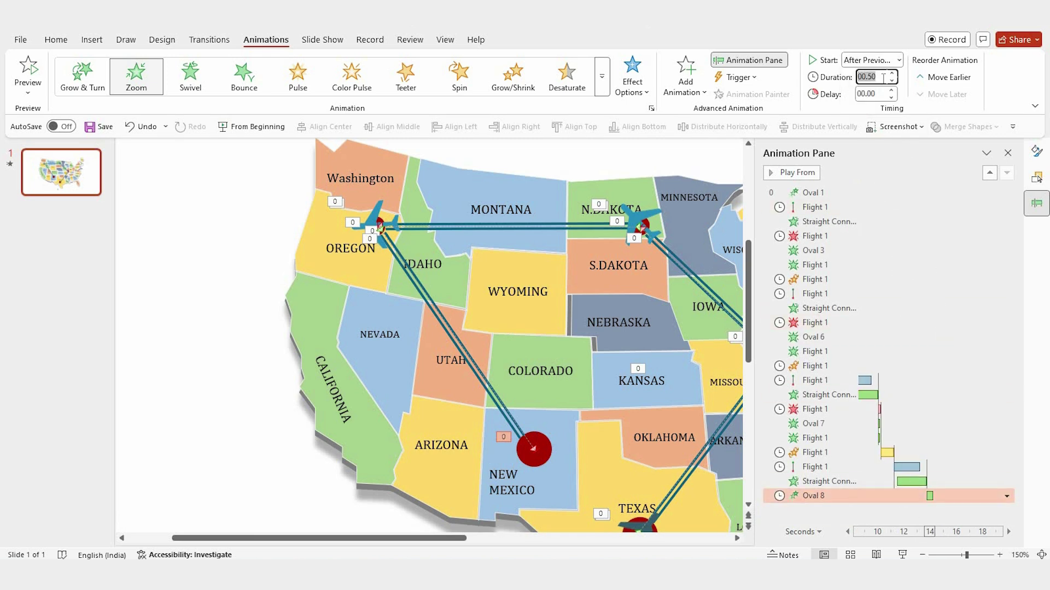
key(Return)
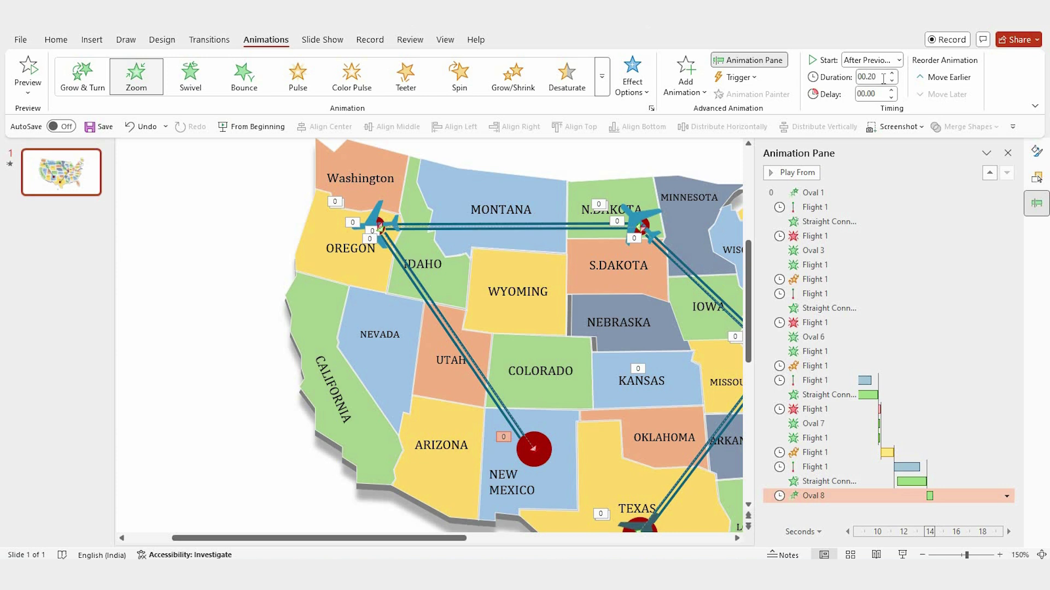